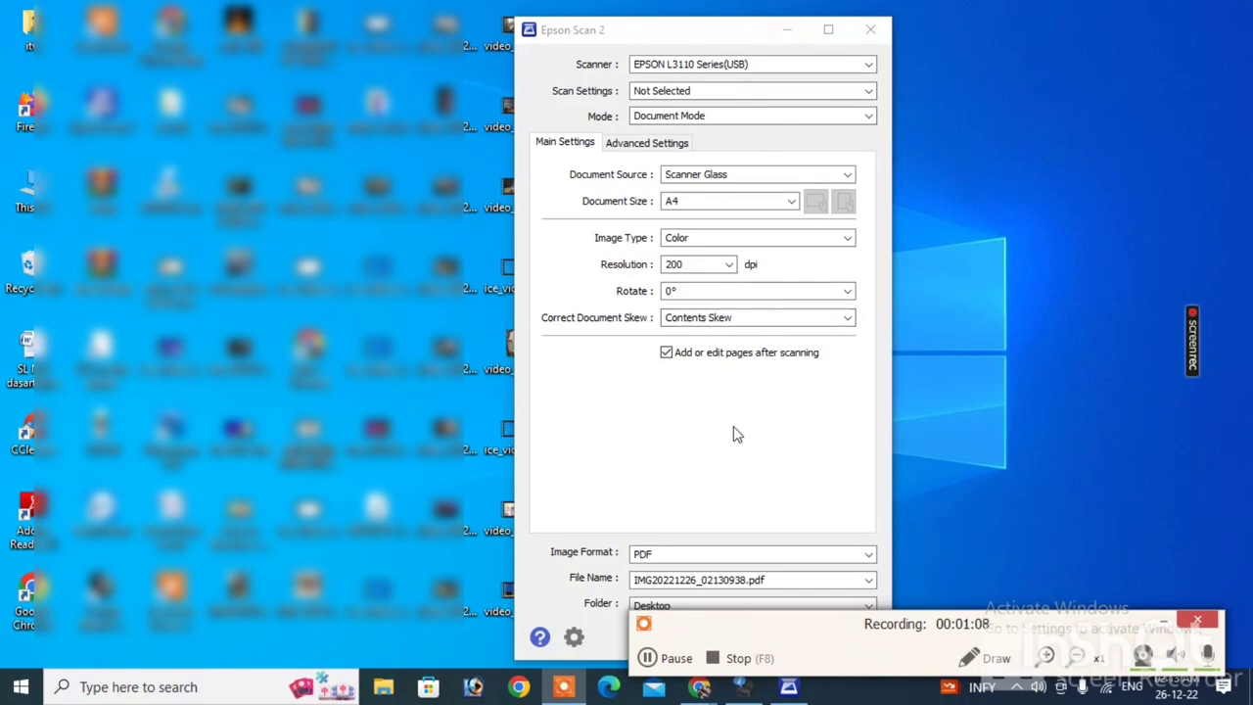
Step: Set the document scan's image type to Color and its resolution to 200 dpi
click(808, 238)
click(809, 240)
click(691, 264)
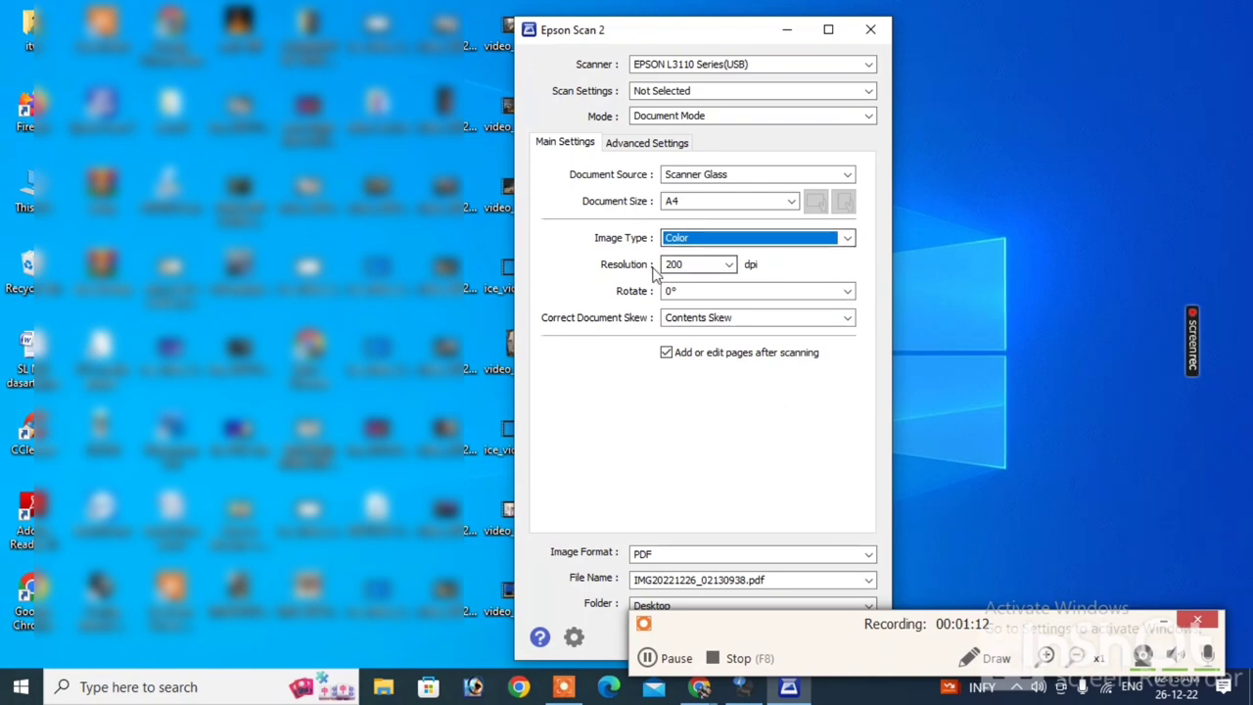
click(729, 264)
click(729, 264)
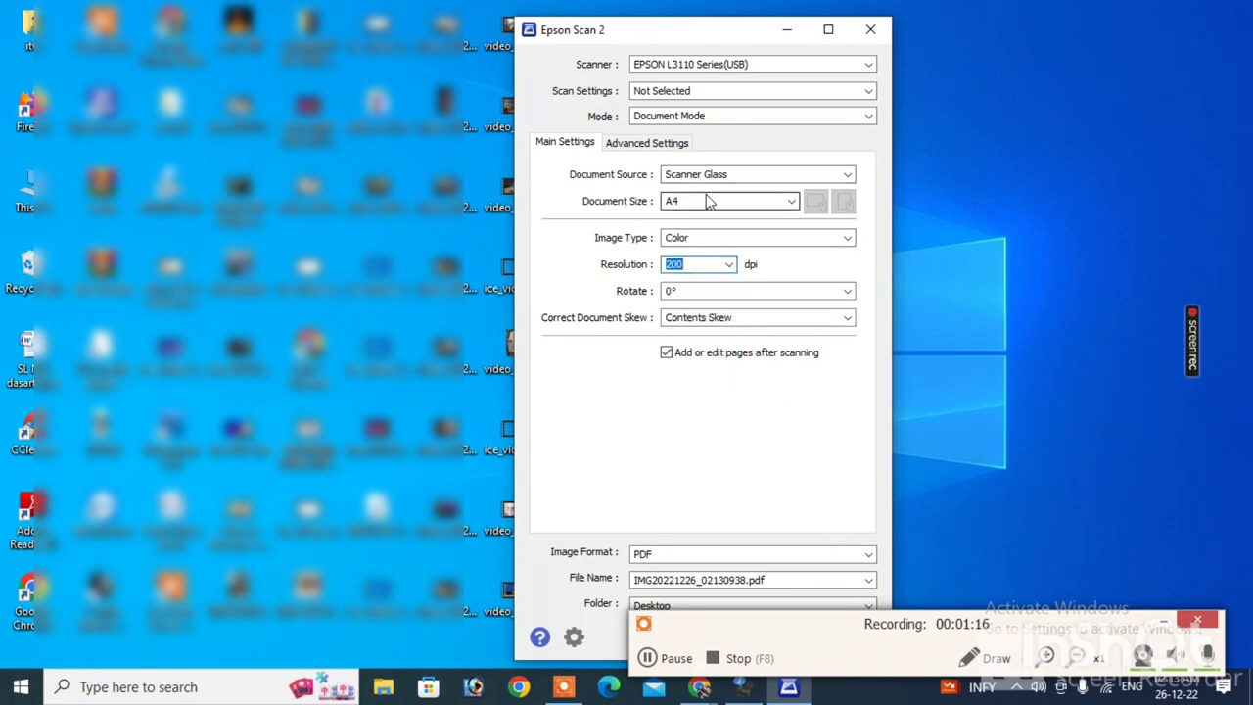
Step: Set the scan's file name prefix to PAN FORM, keeping the date and time in the name
click(741, 584)
click(695, 628)
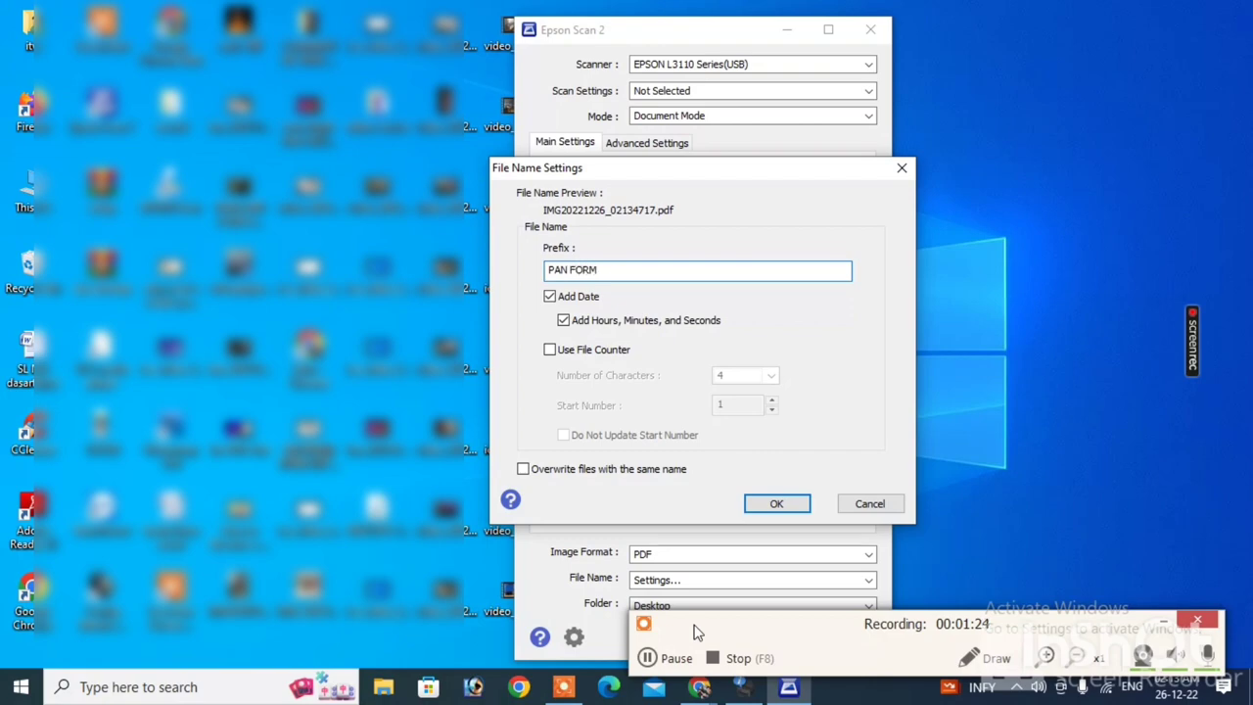
click(776, 503)
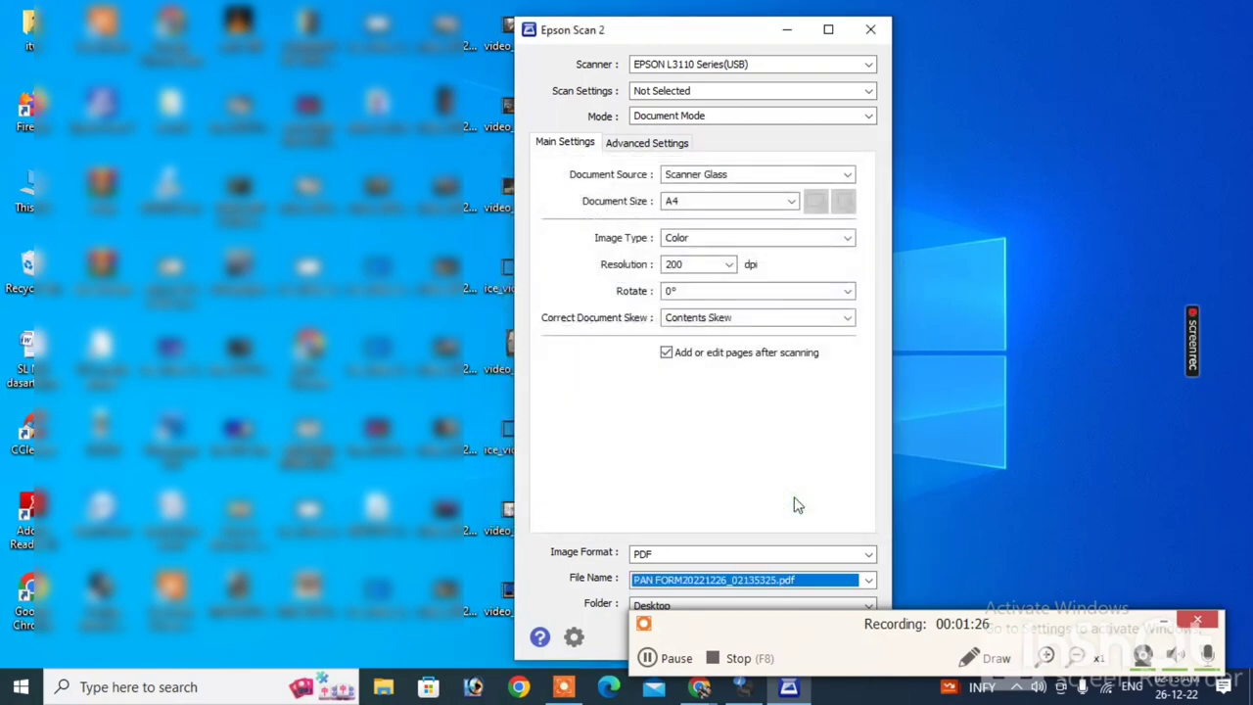
Step: Scan the first page of the PAN form, open the scan for page editing and add a second page
drag(810, 637, 821, 678)
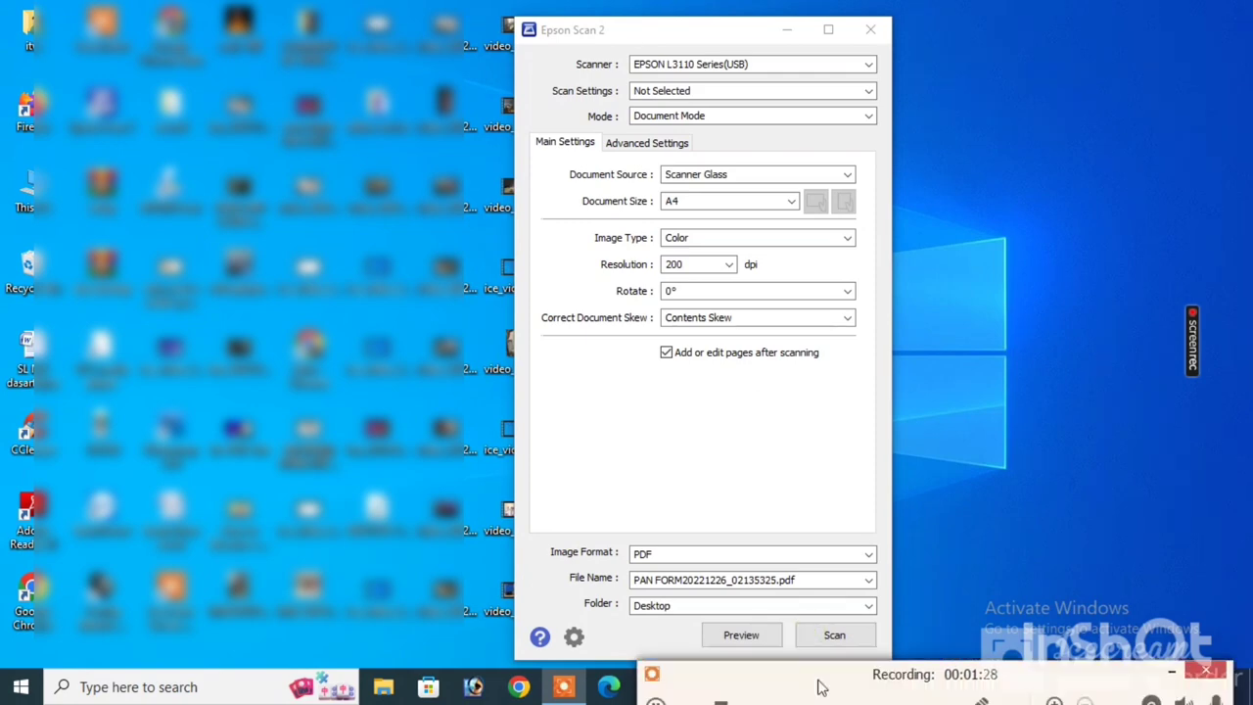
click(835, 634)
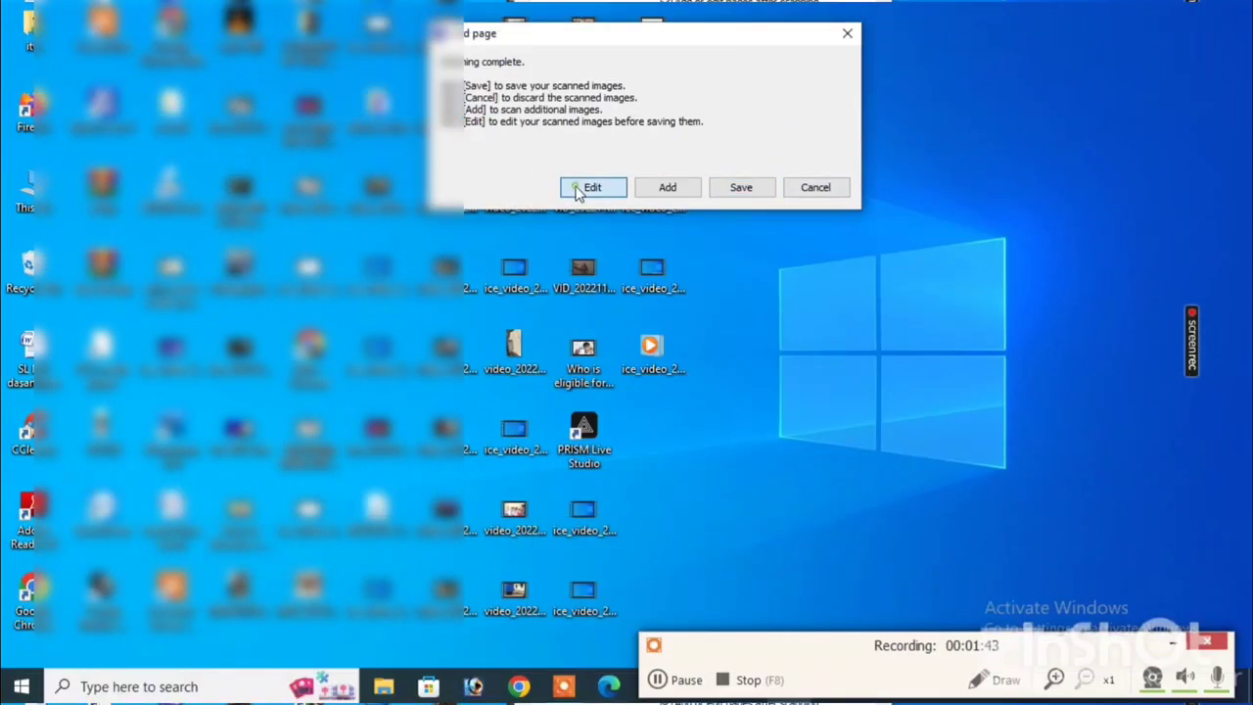
click(587, 187)
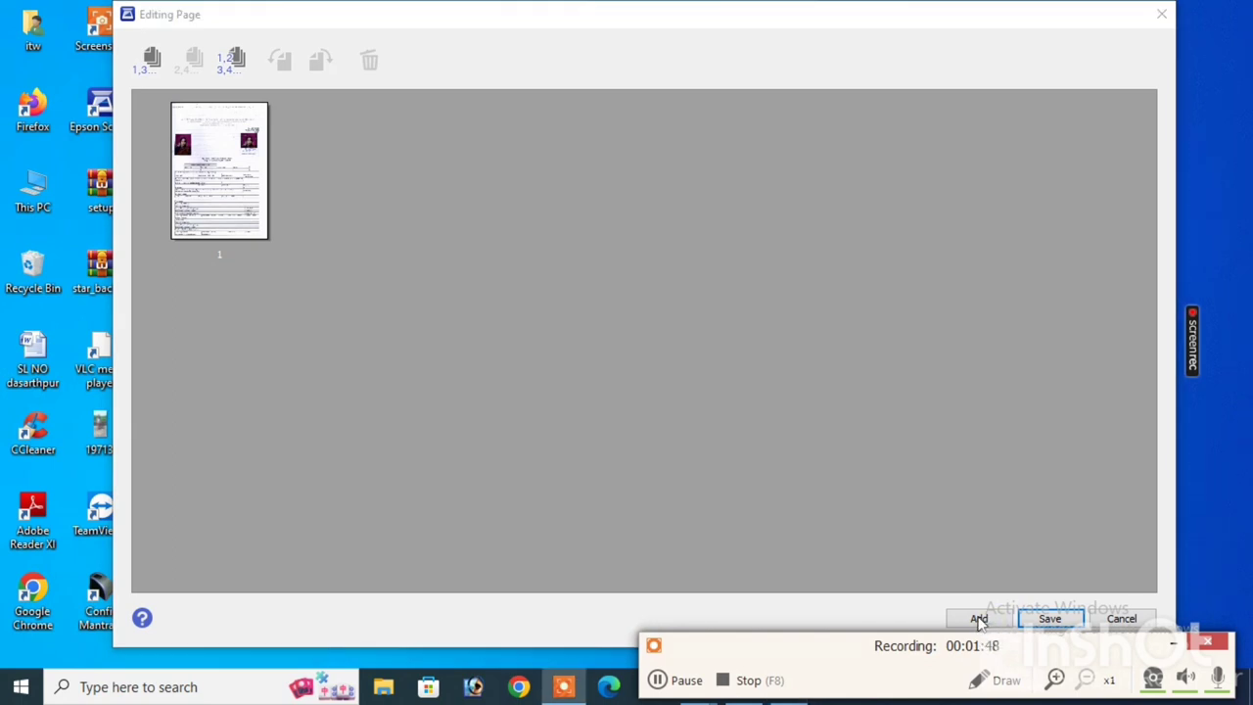
click(979, 619)
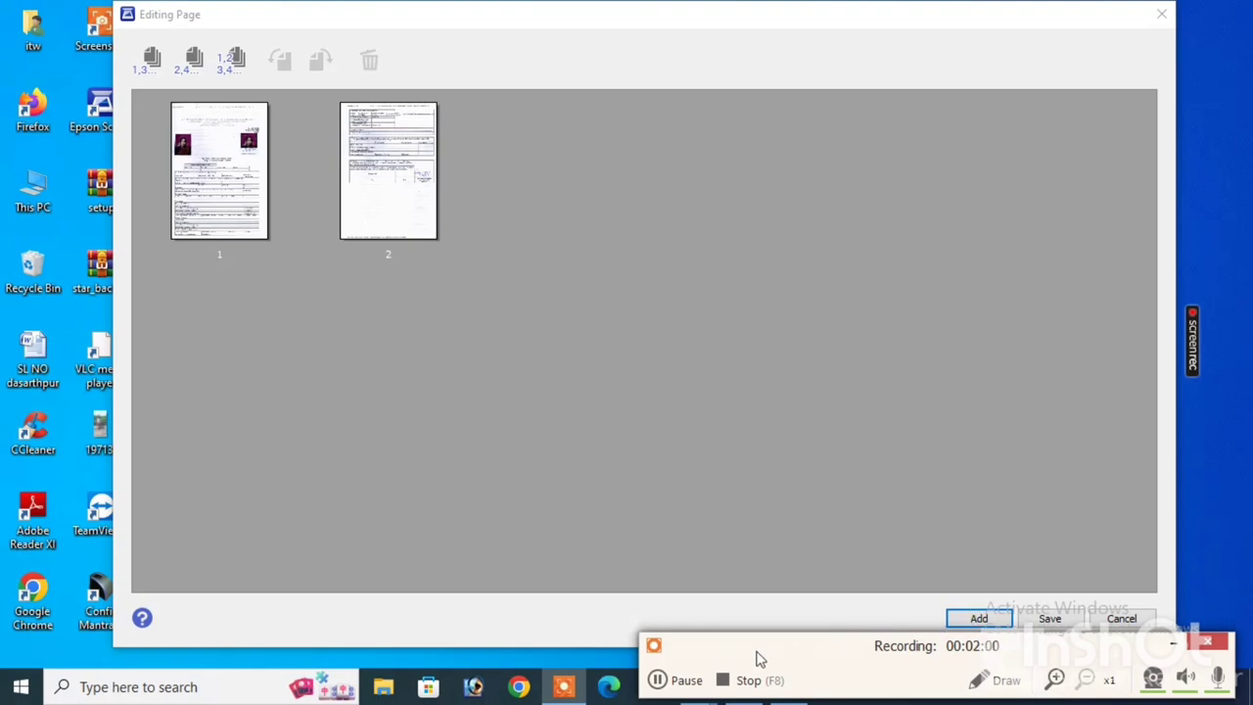
Step: Add a third scanned page and save the pages as a PDF
drag(782, 646, 770, 672)
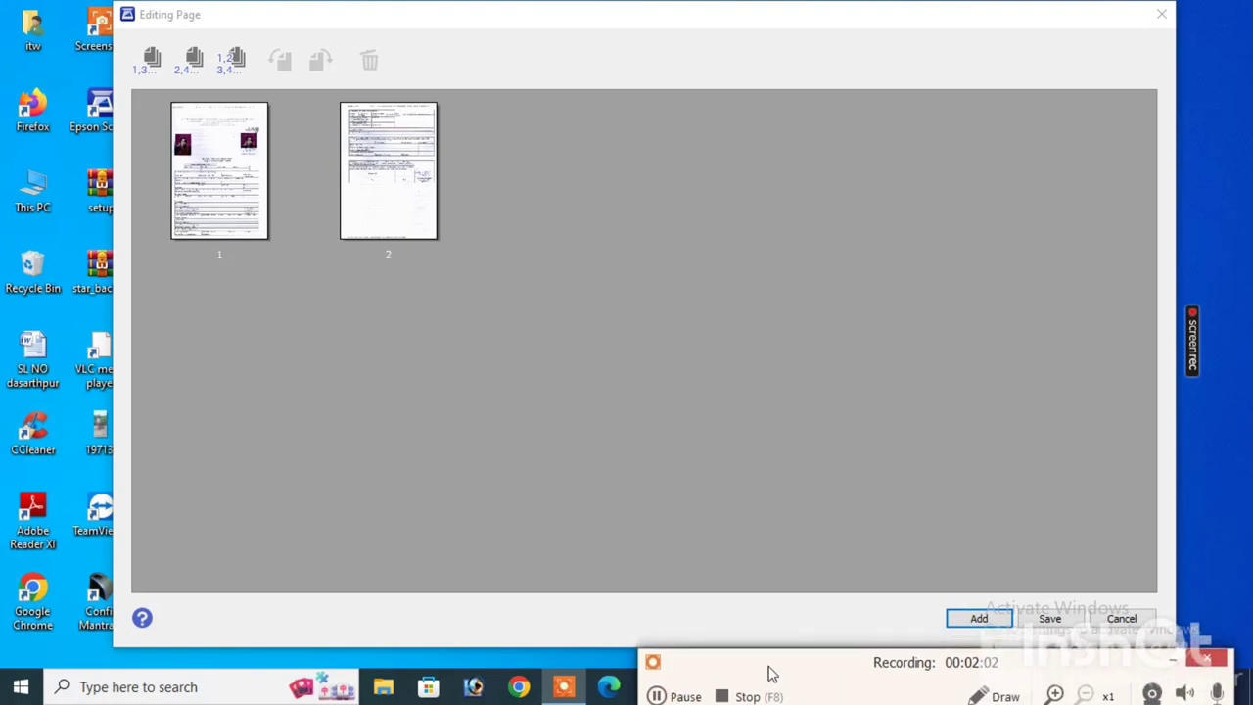
click(657, 696)
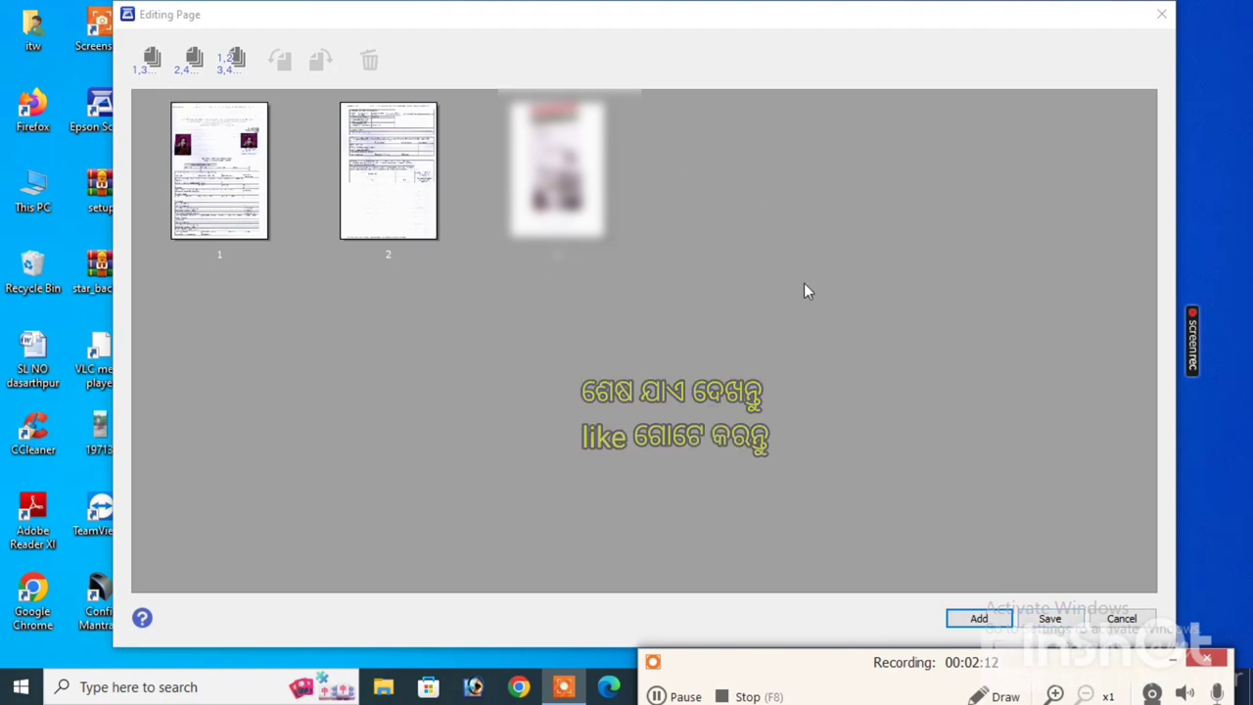
click(1047, 617)
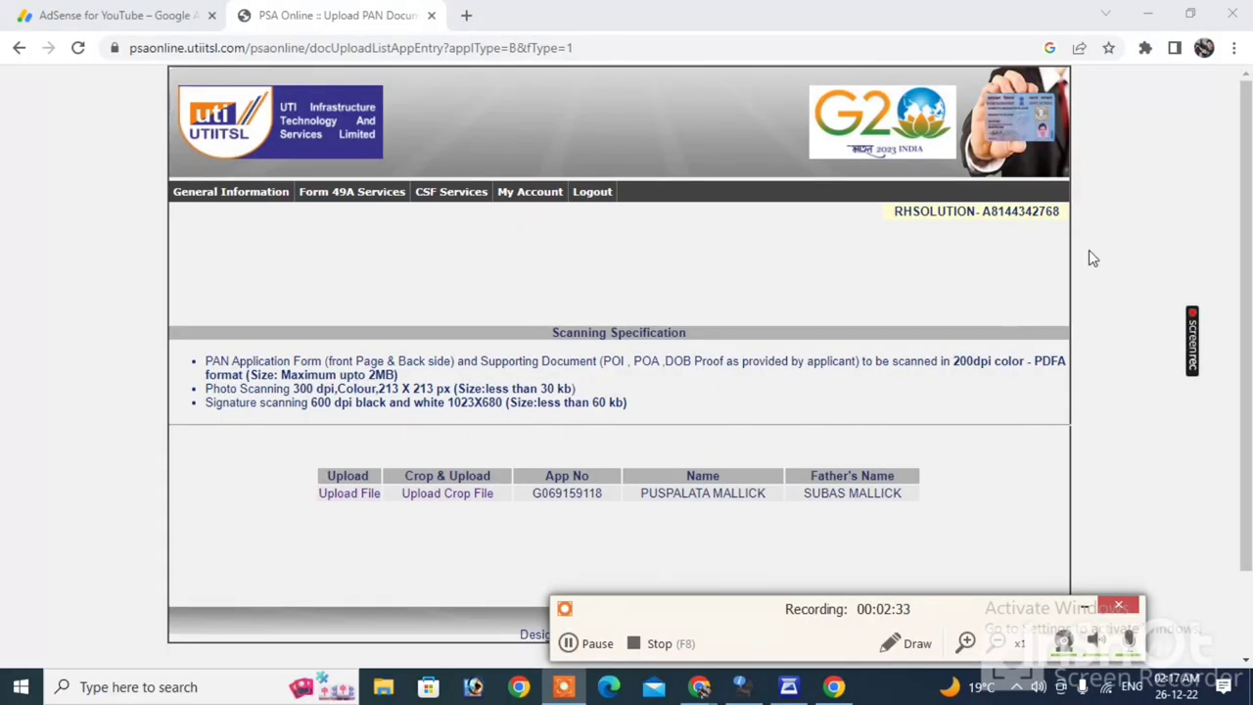
Step: Switch to Epson Scan 2 and set the image format to JPEG and the resolution to 300 dpi
click(568, 644)
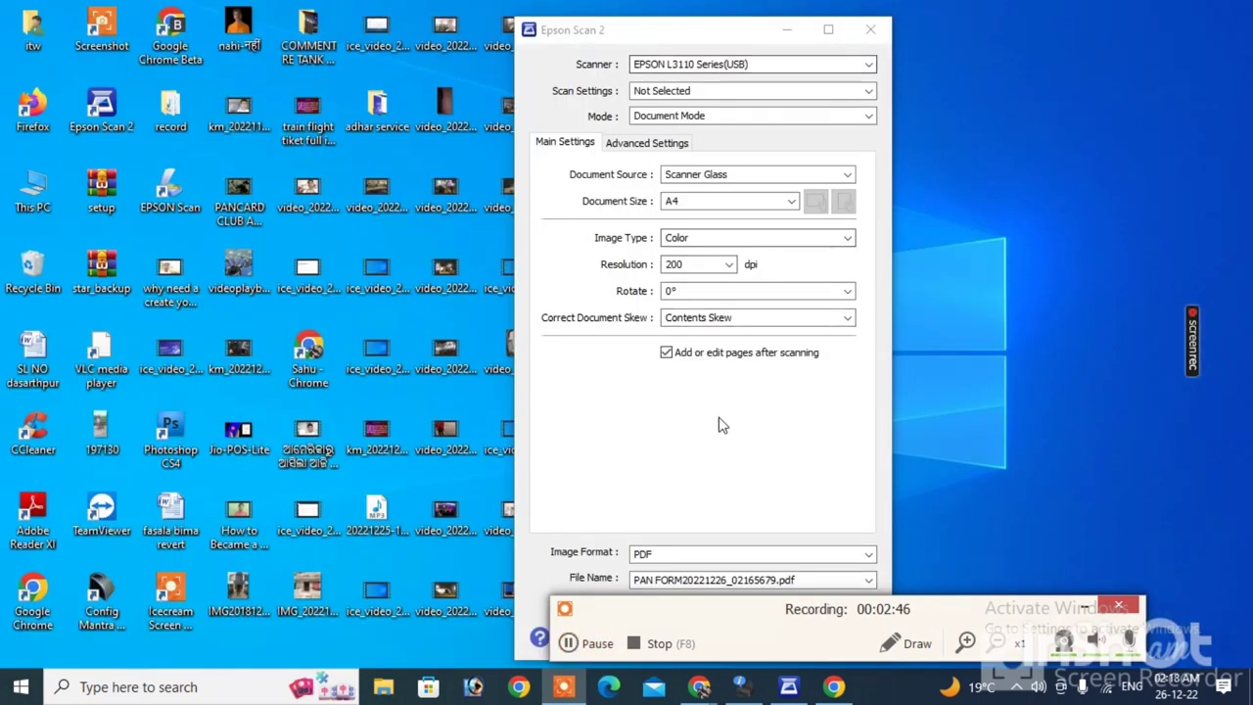
click(720, 553)
click(675, 588)
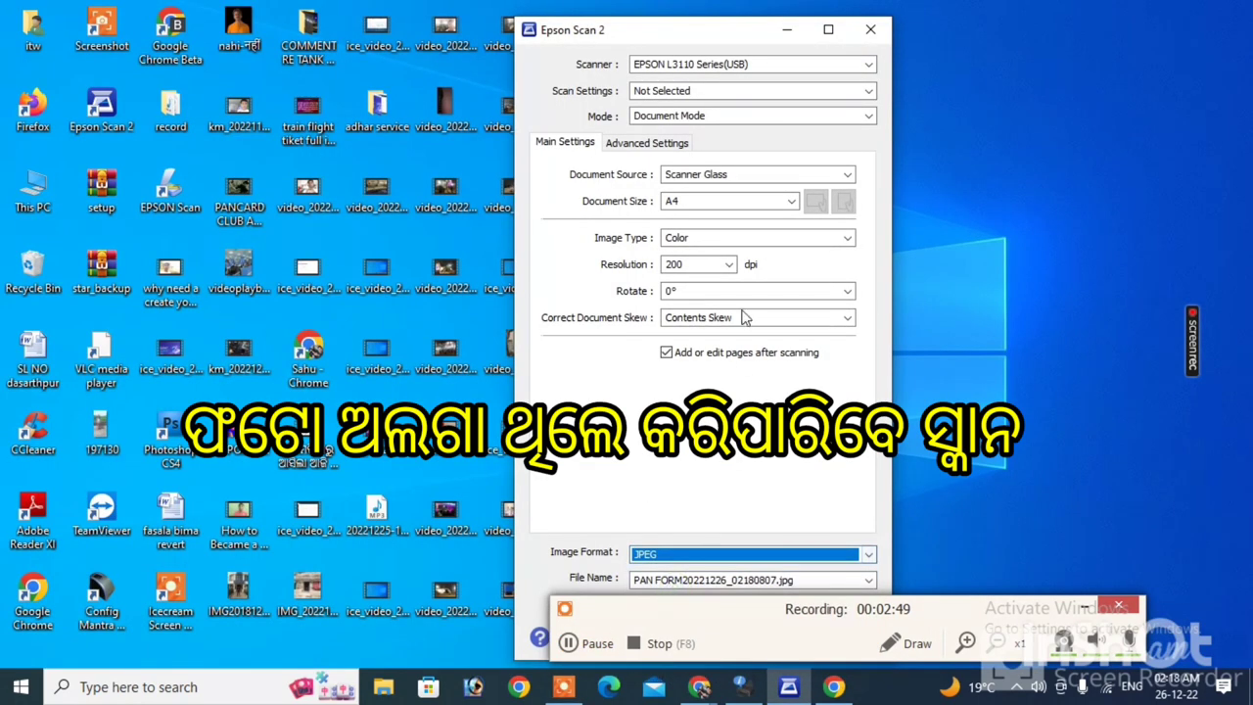
click(729, 264)
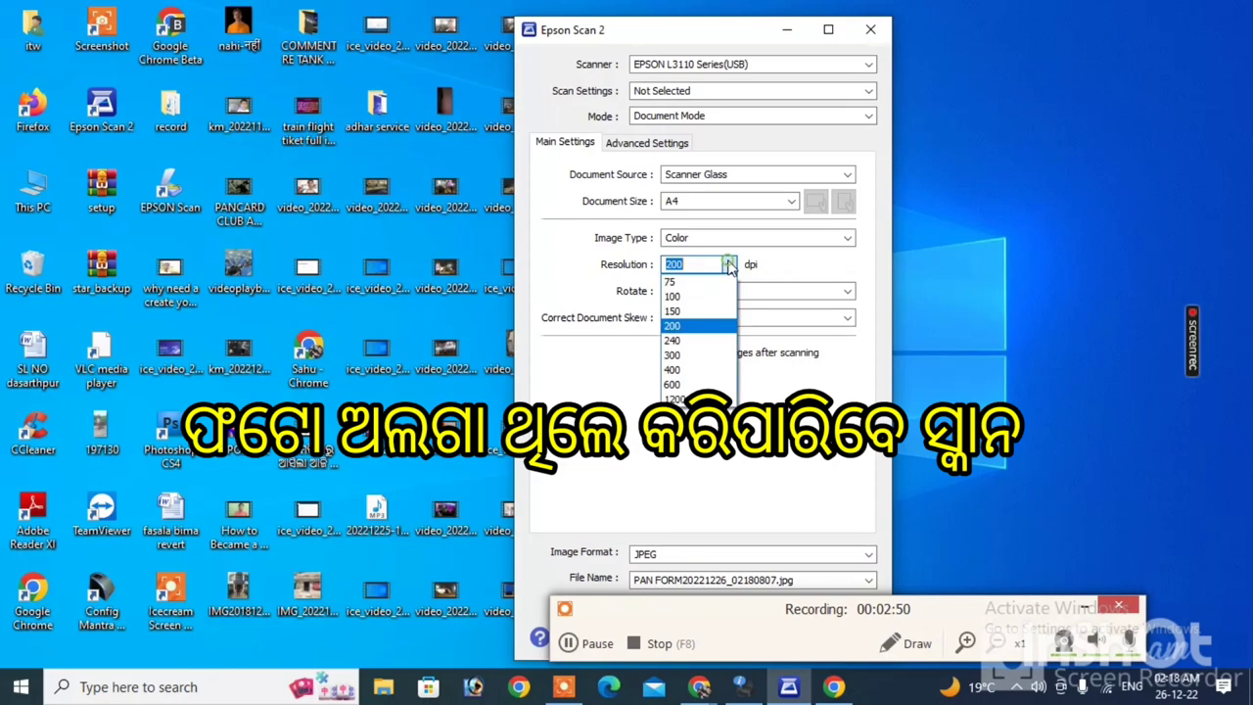
click(673, 354)
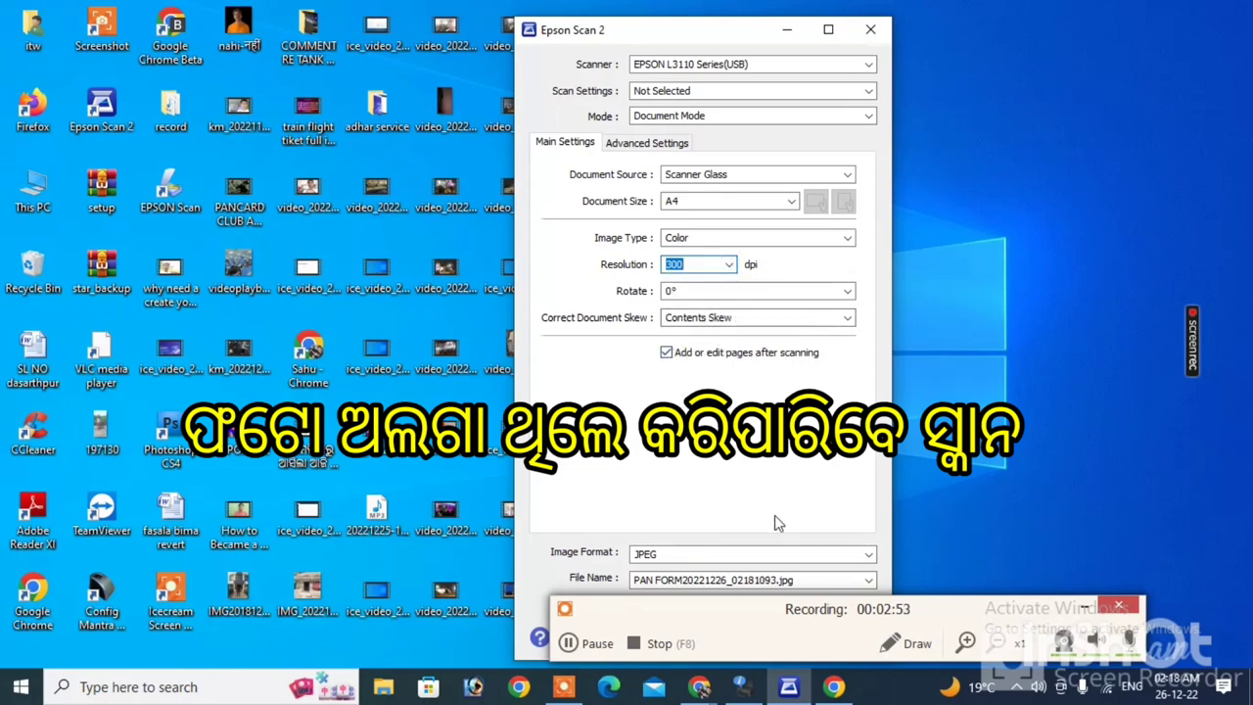
Step: Change the scan's file name prefix to "photo"
click(815, 599)
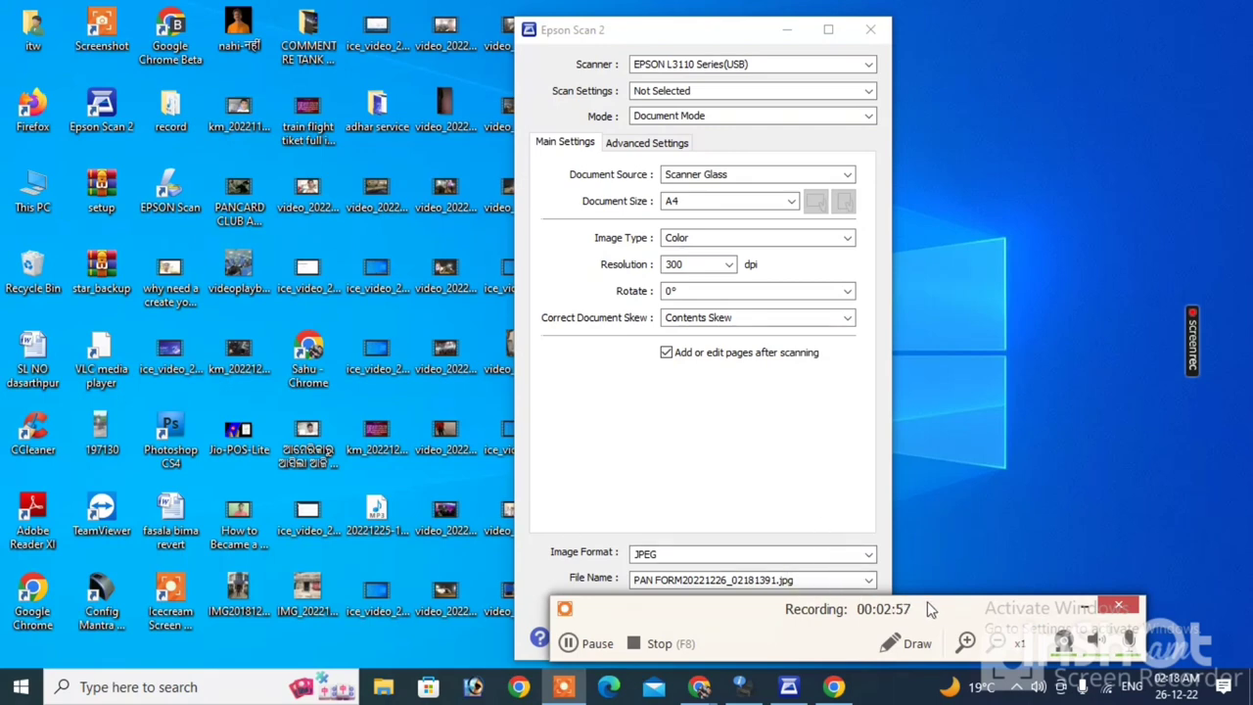
click(818, 579)
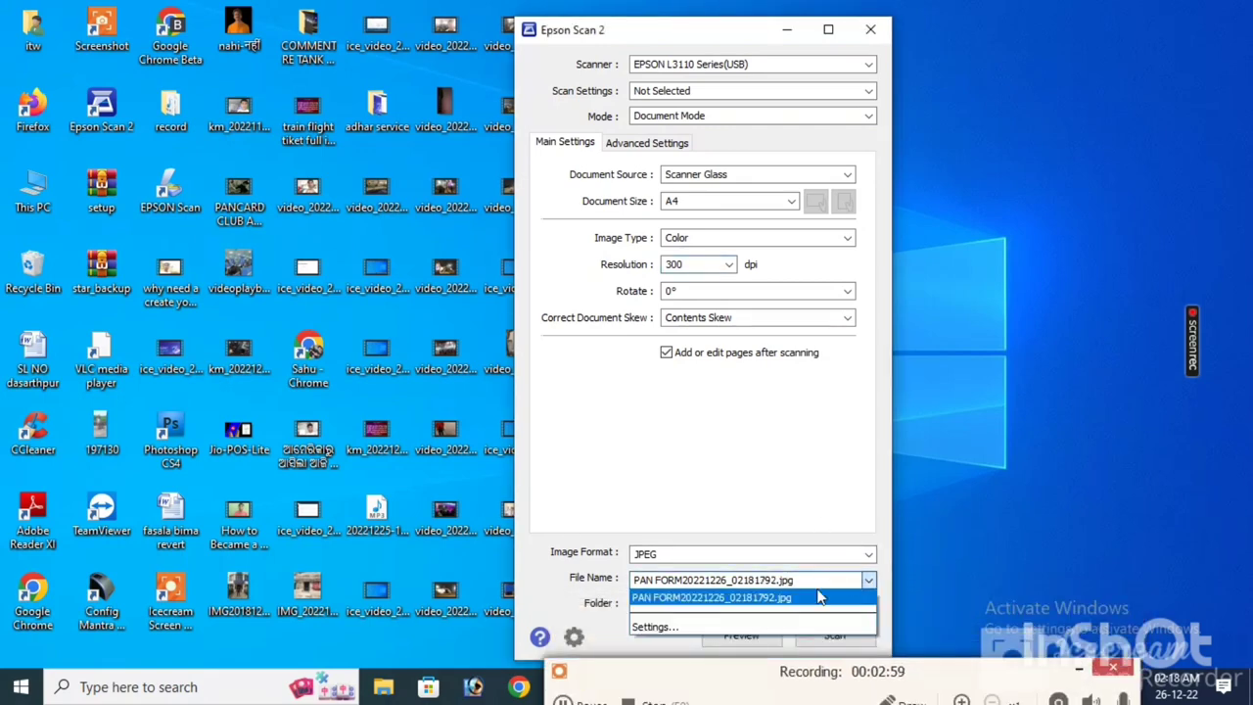
click(691, 632)
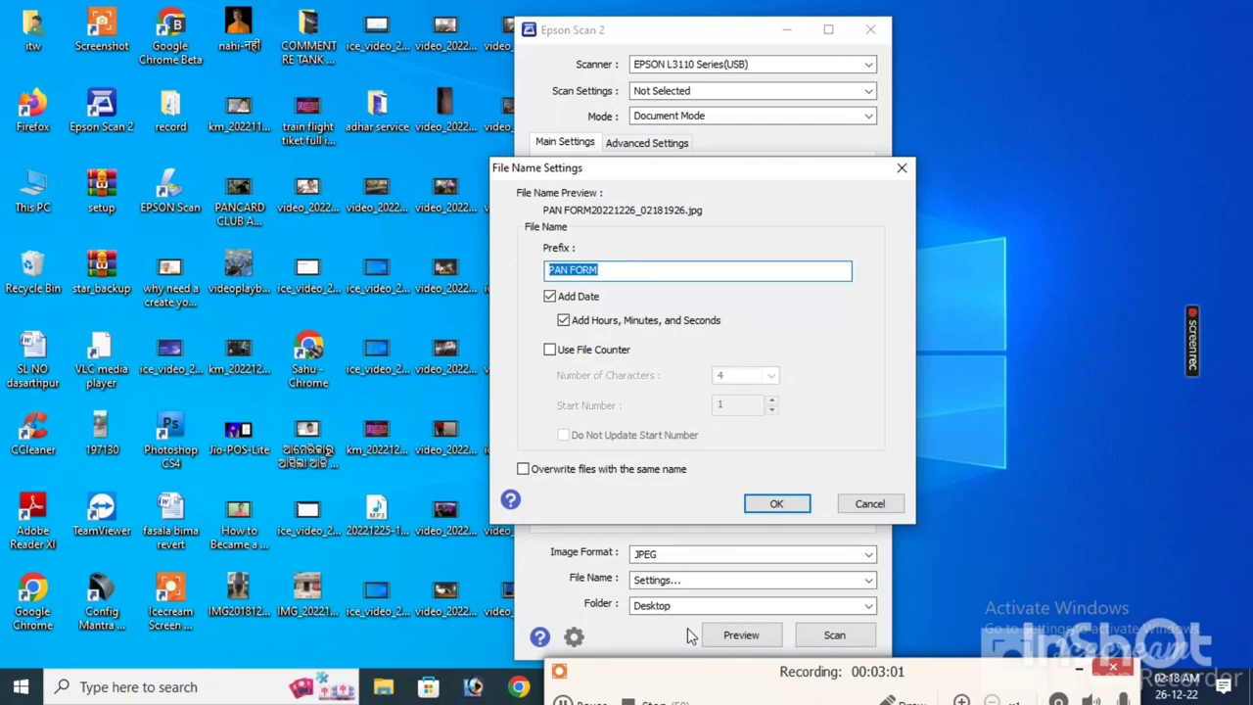
text(photo)
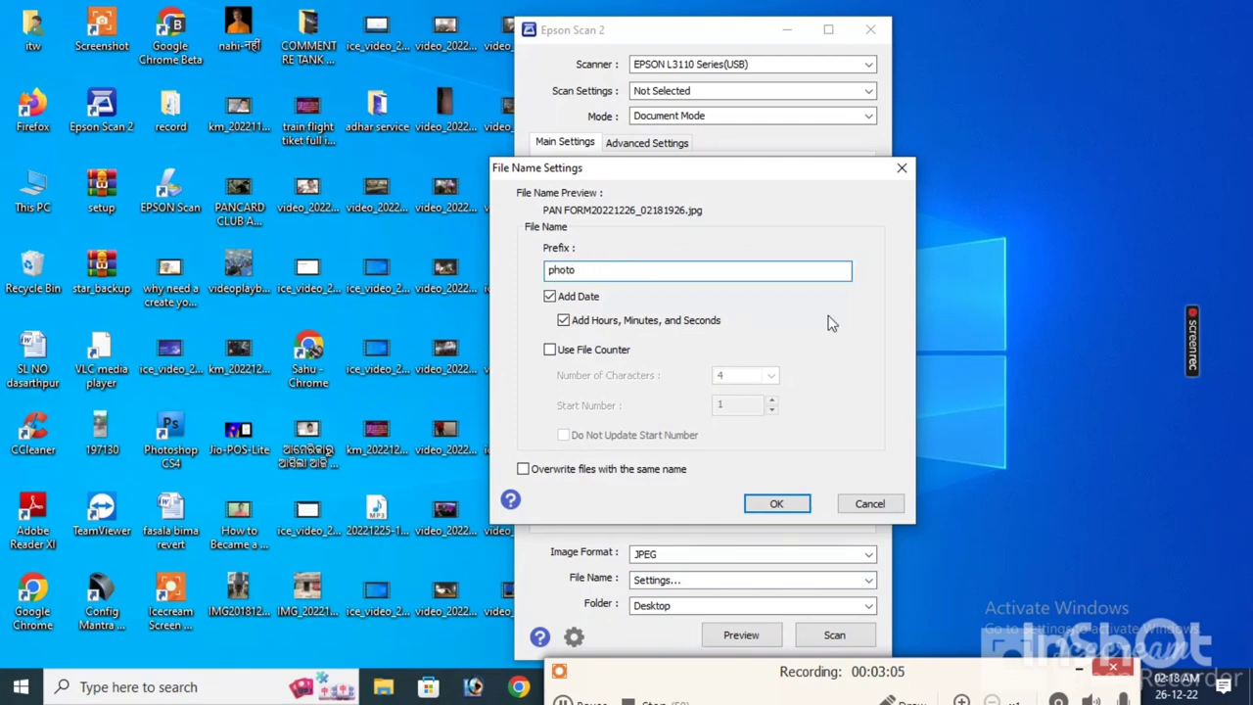
click(791, 507)
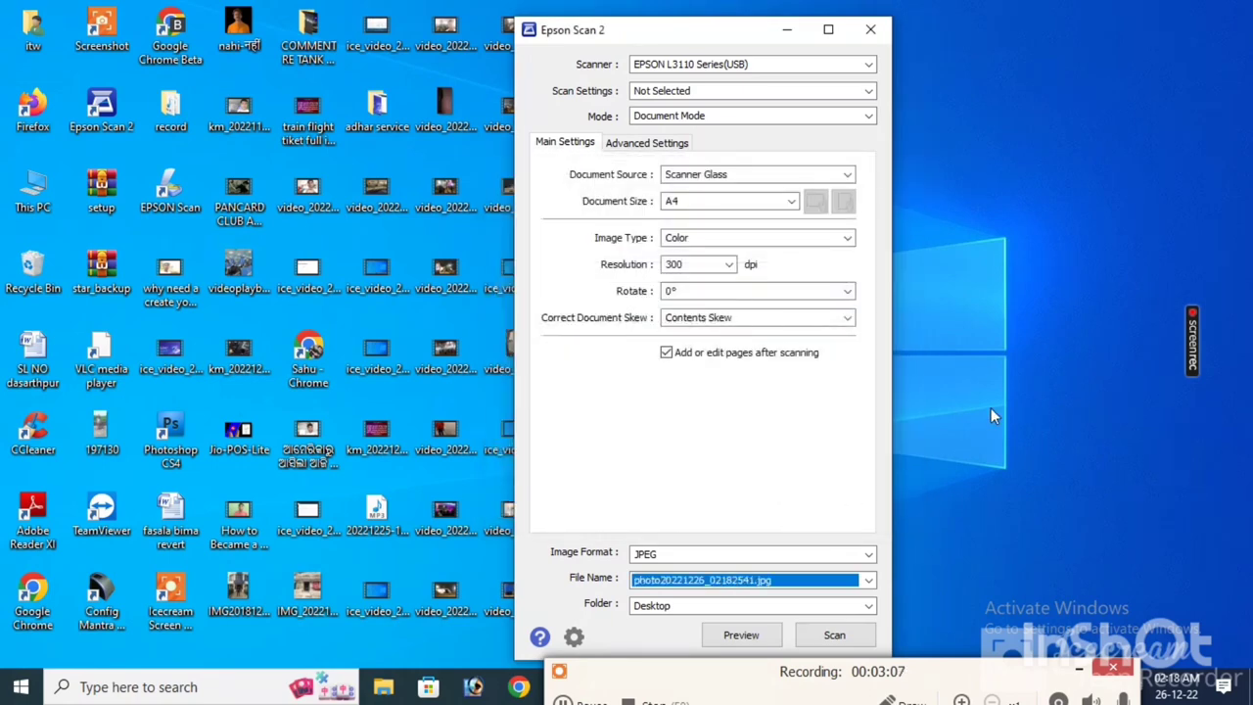
Step: Scan the form page carrying the photos, open it for page editing and save it as a JPEG on the Desktop
click(834, 636)
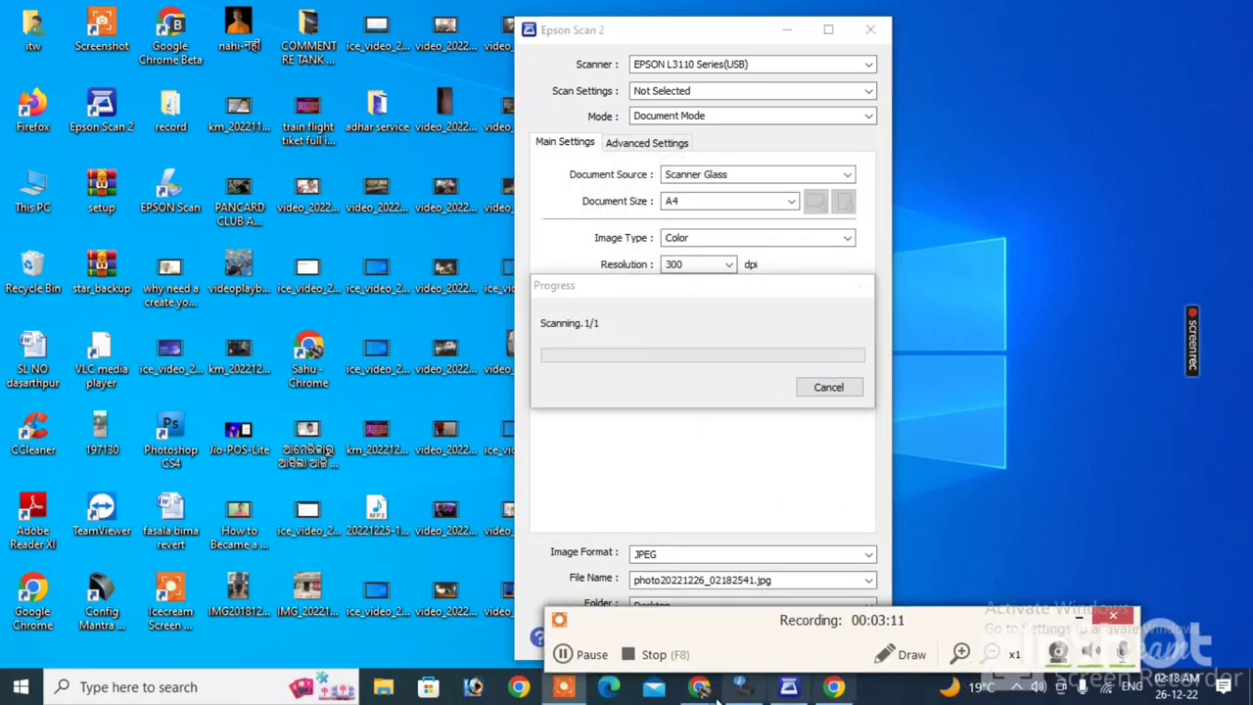
click(565, 654)
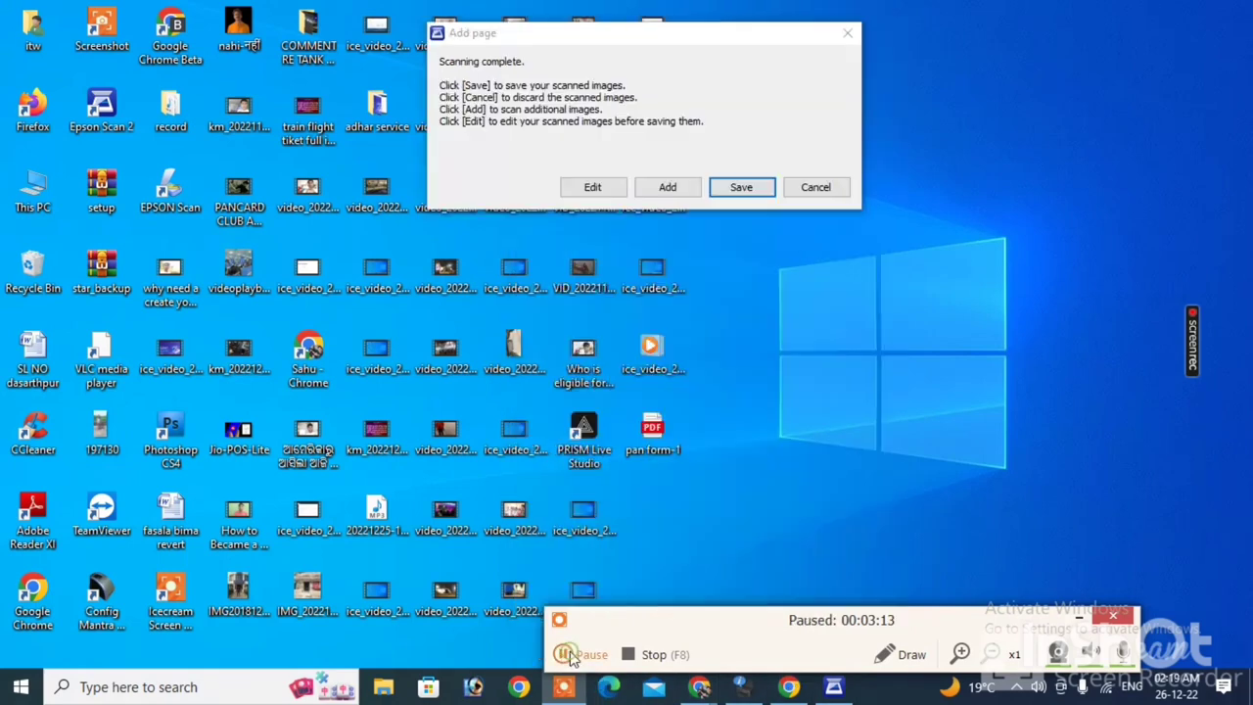
click(565, 654)
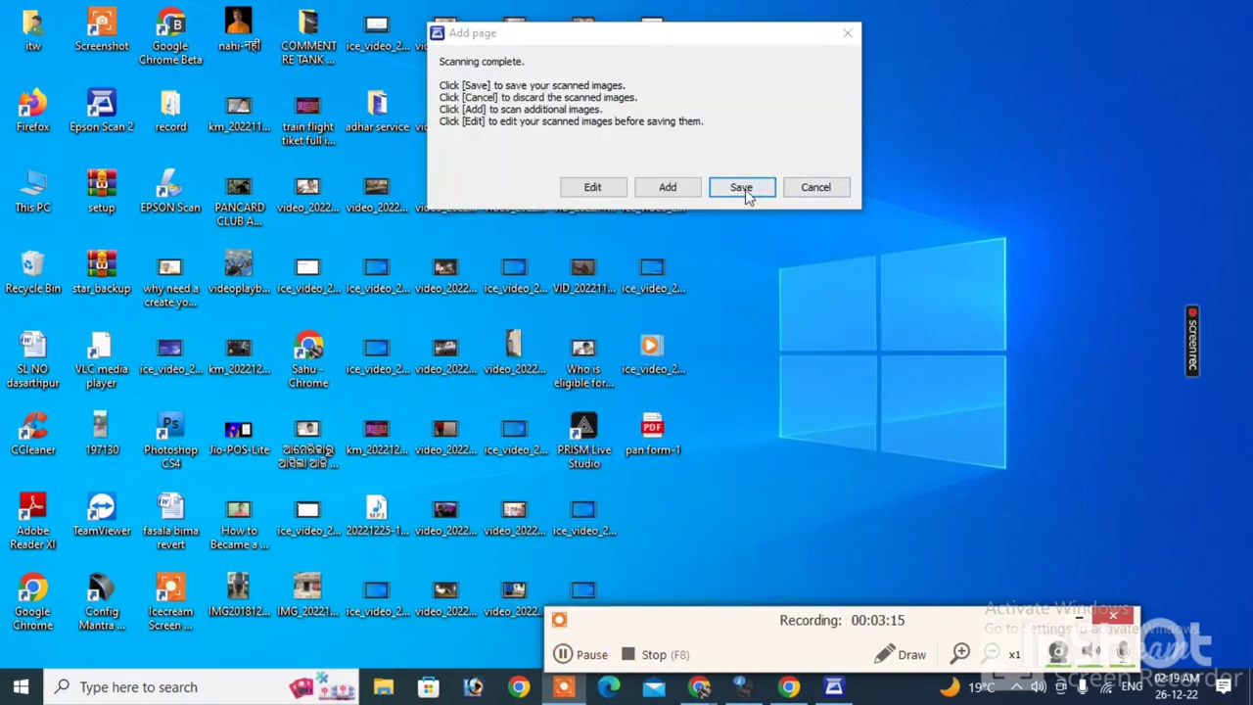
click(593, 191)
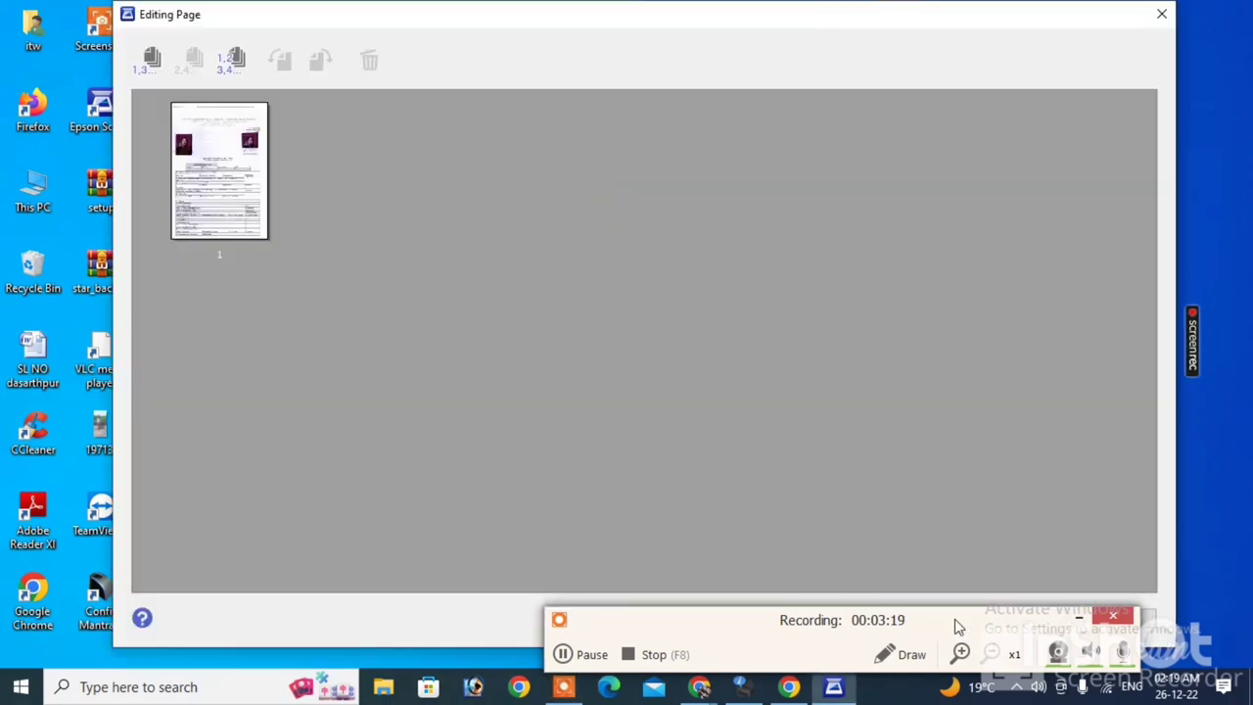
drag(958, 627, 900, 682)
click(1047, 615)
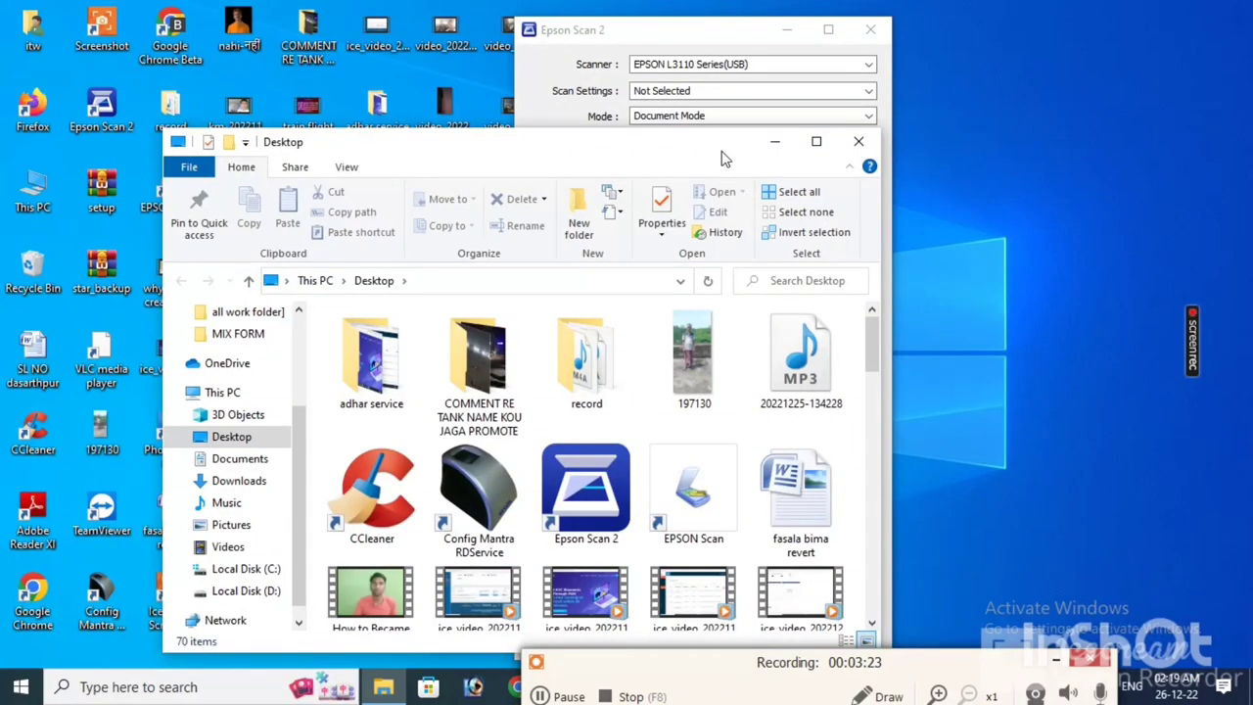
Step: Find the scanned photo20221226_02192252 image in the Desktop folder and open it with Microsoft Office Picture Manager
scroll(822, 450, down, 5)
scroll(822, 450, down, 10)
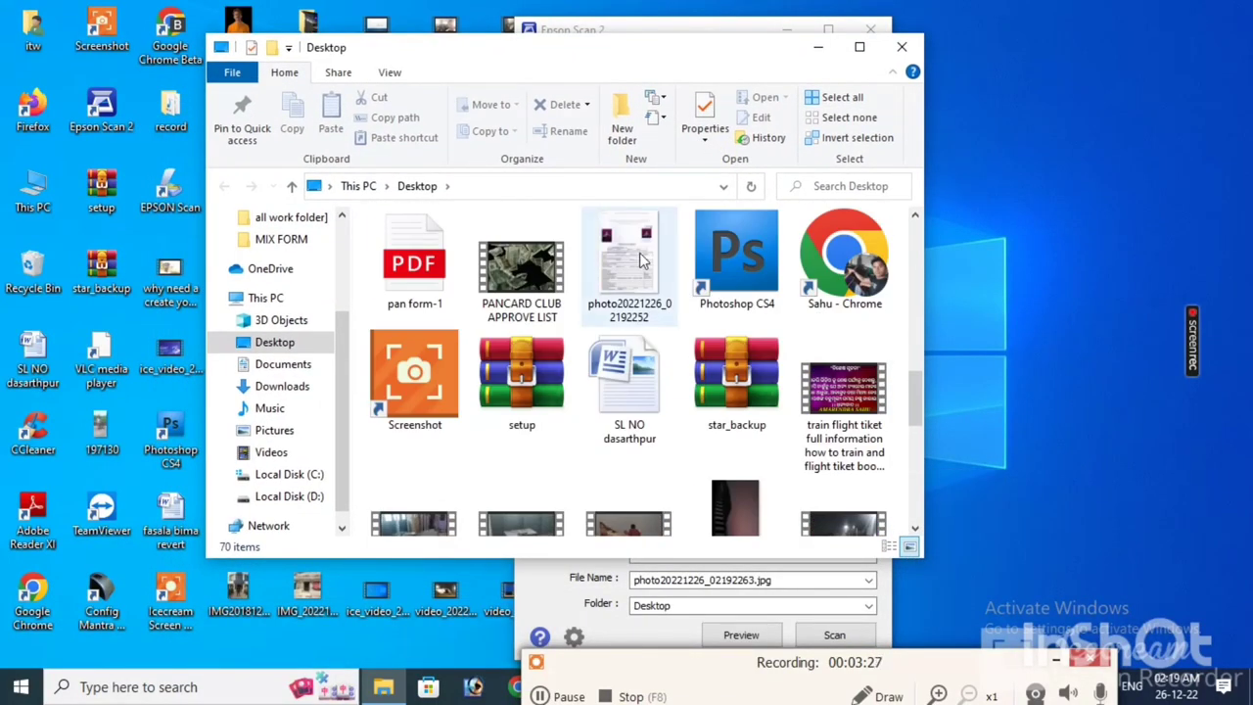
click(641, 259)
right_click(642, 259)
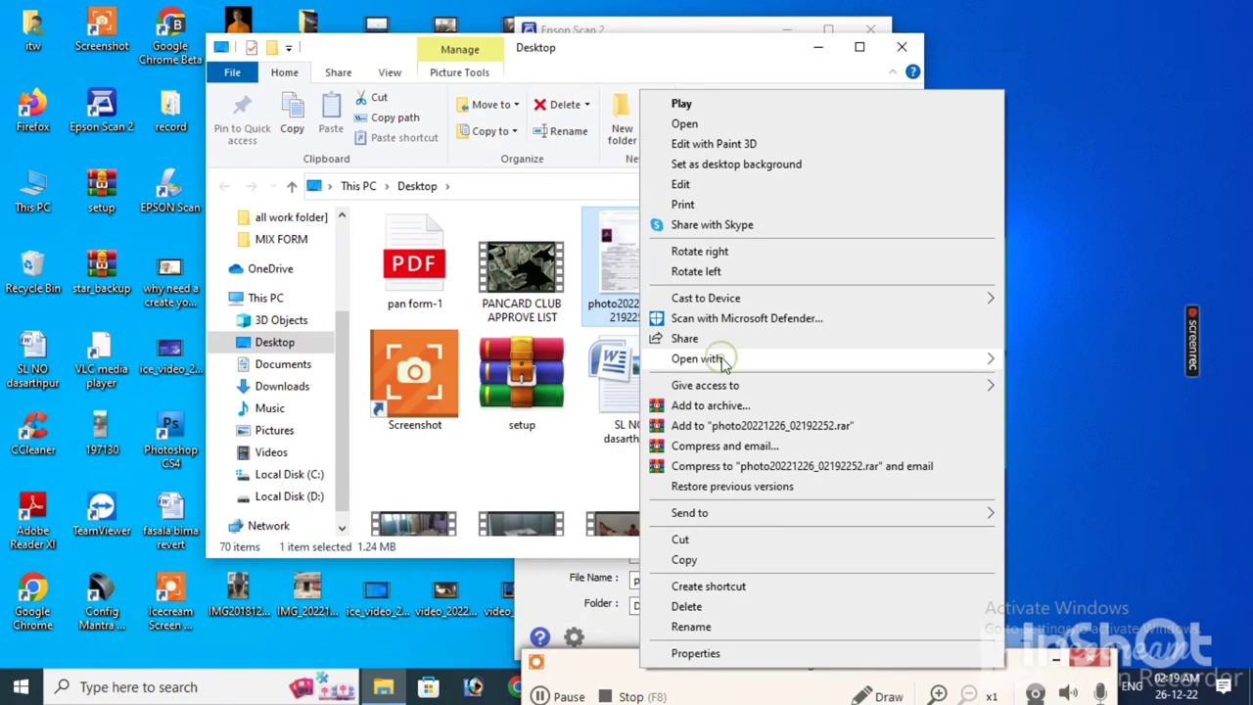
mouse_move(720, 360)
click(525, 383)
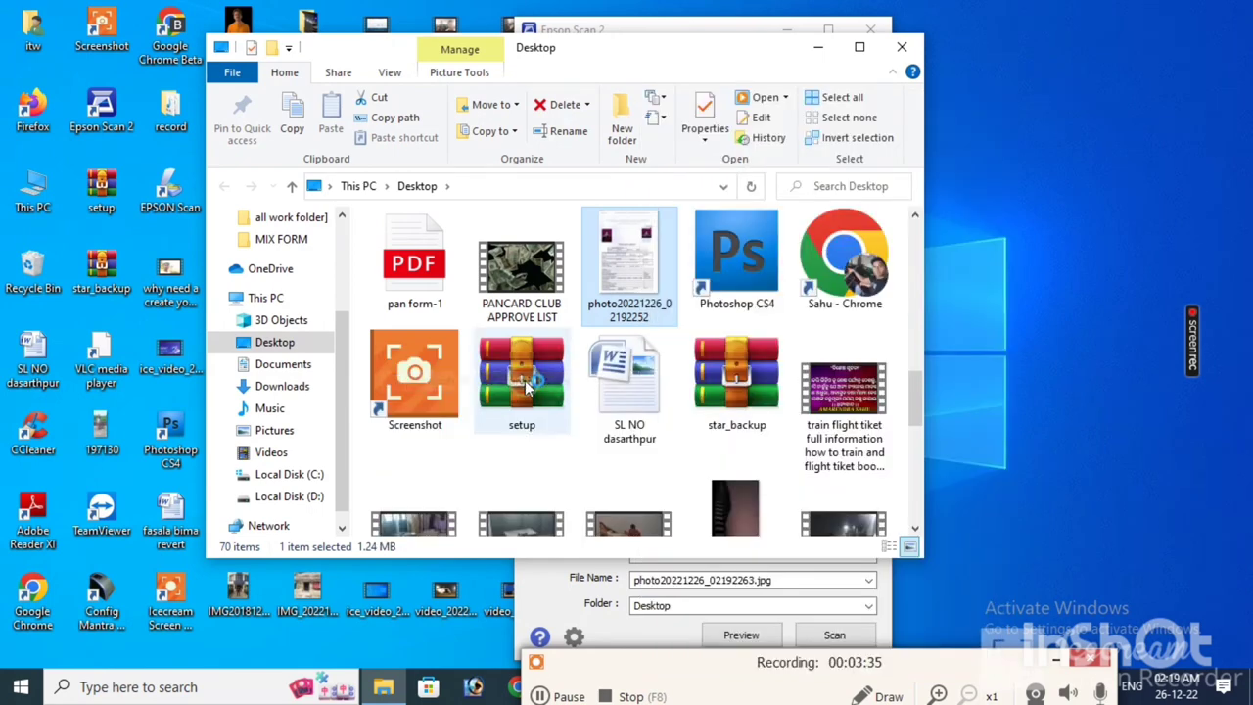
Step: Crop the scanned form down to the portrait photo above the signature, about 359 x 293 pixels
click(515, 61)
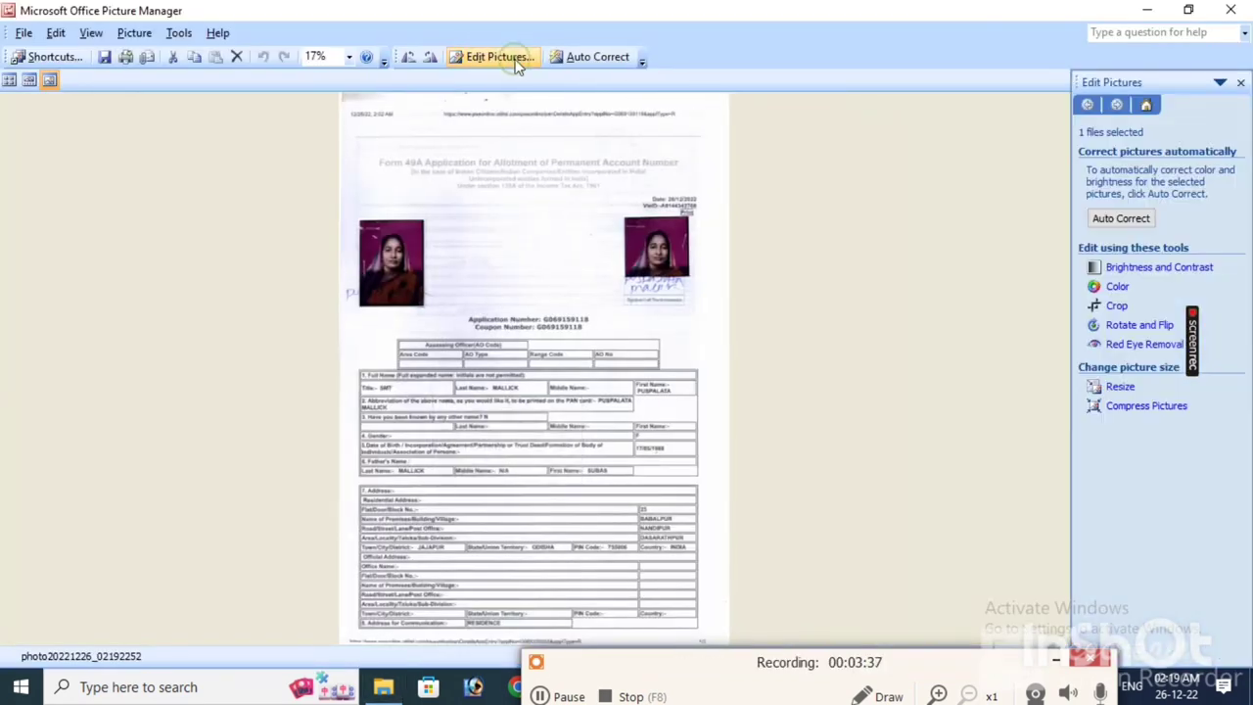
click(1117, 308)
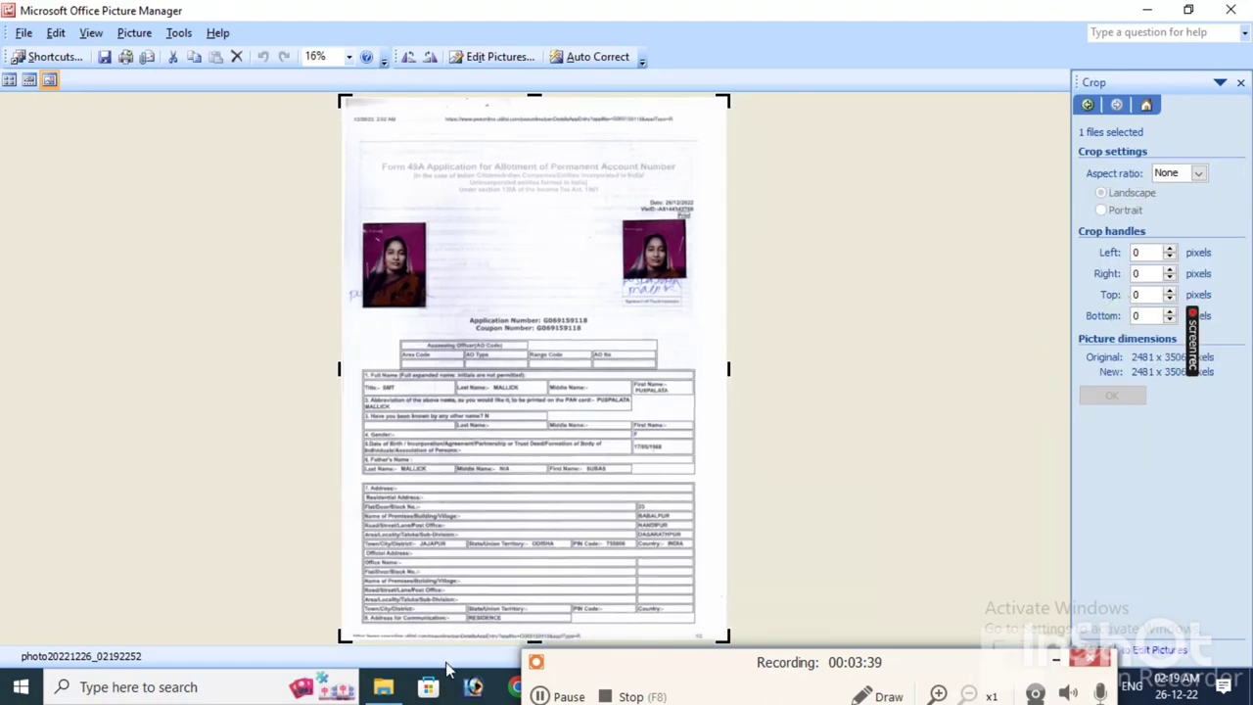
drag(340, 636, 618, 277)
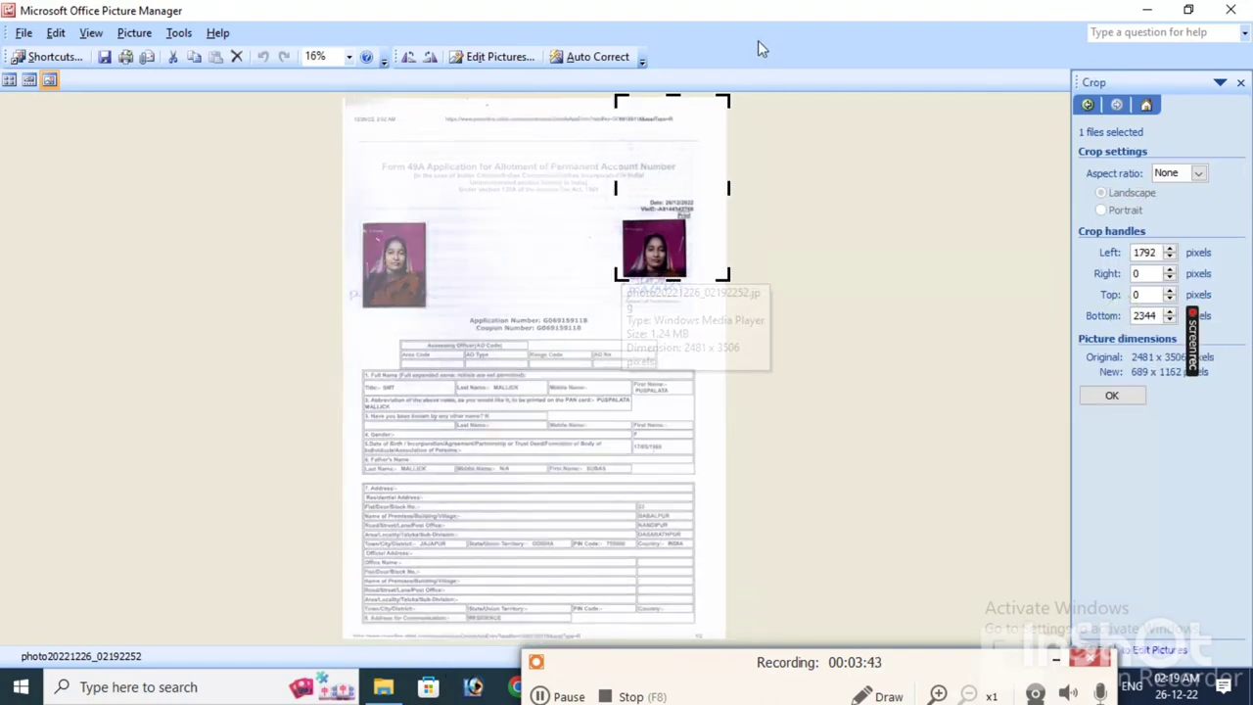
drag(726, 95, 681, 223)
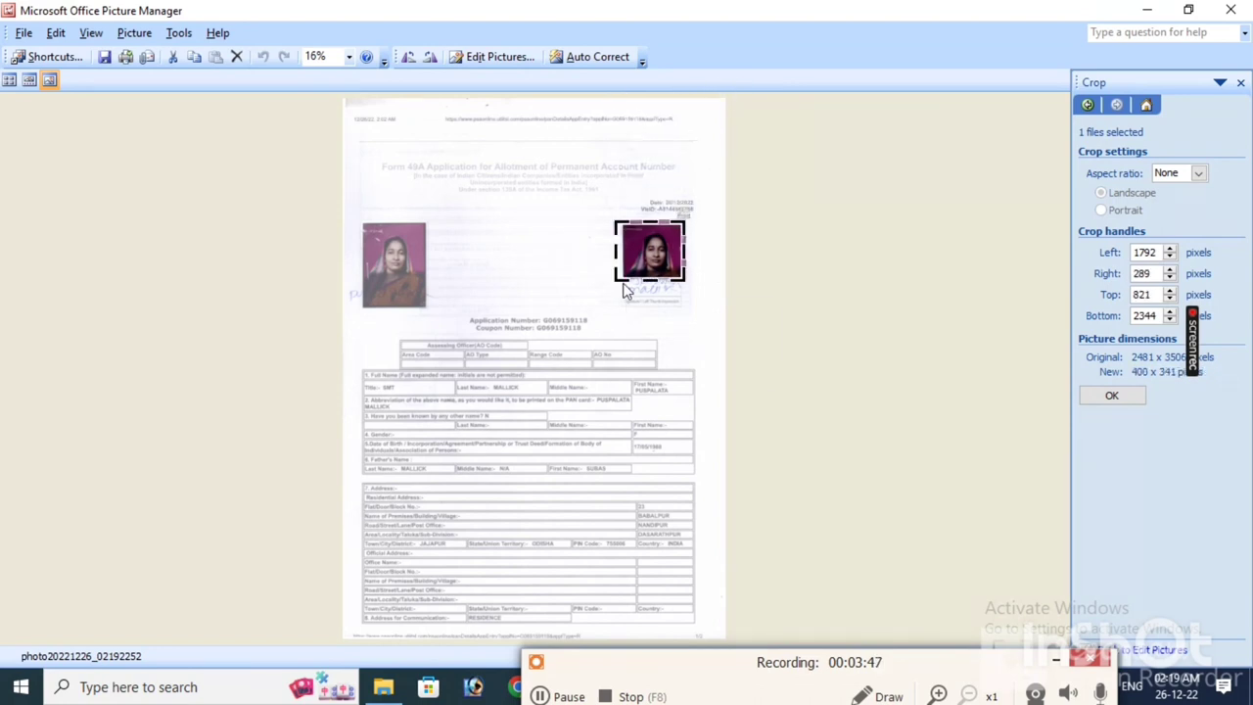
drag(614, 283, 621, 275)
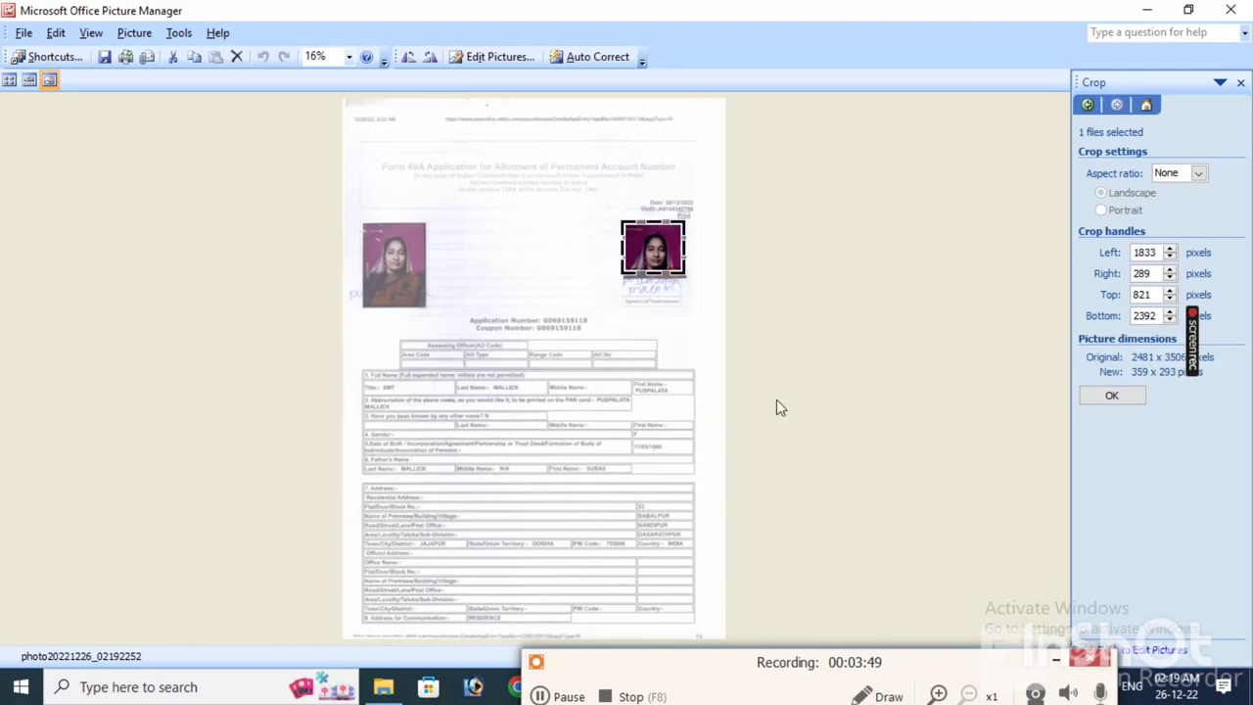
click(1116, 393)
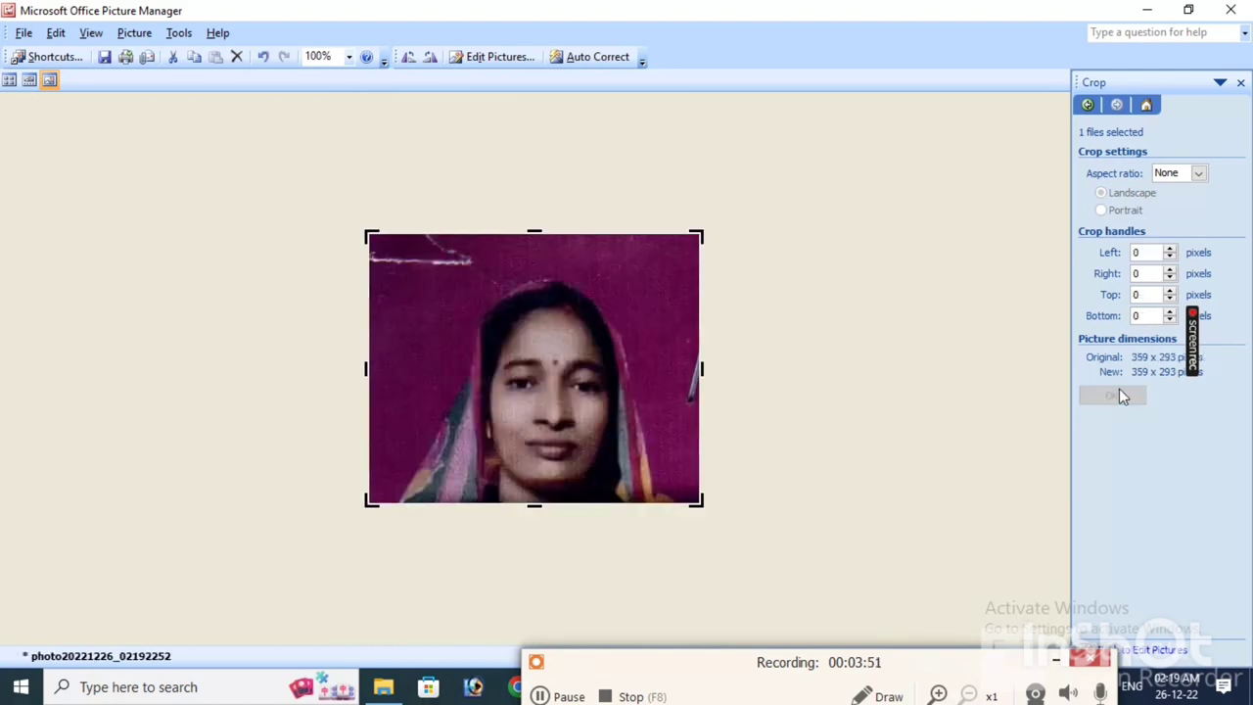
Step: Trim the portrait photo by 10 pixels on the right and 3 pixels at the bottom
drag(701, 502, 690, 508)
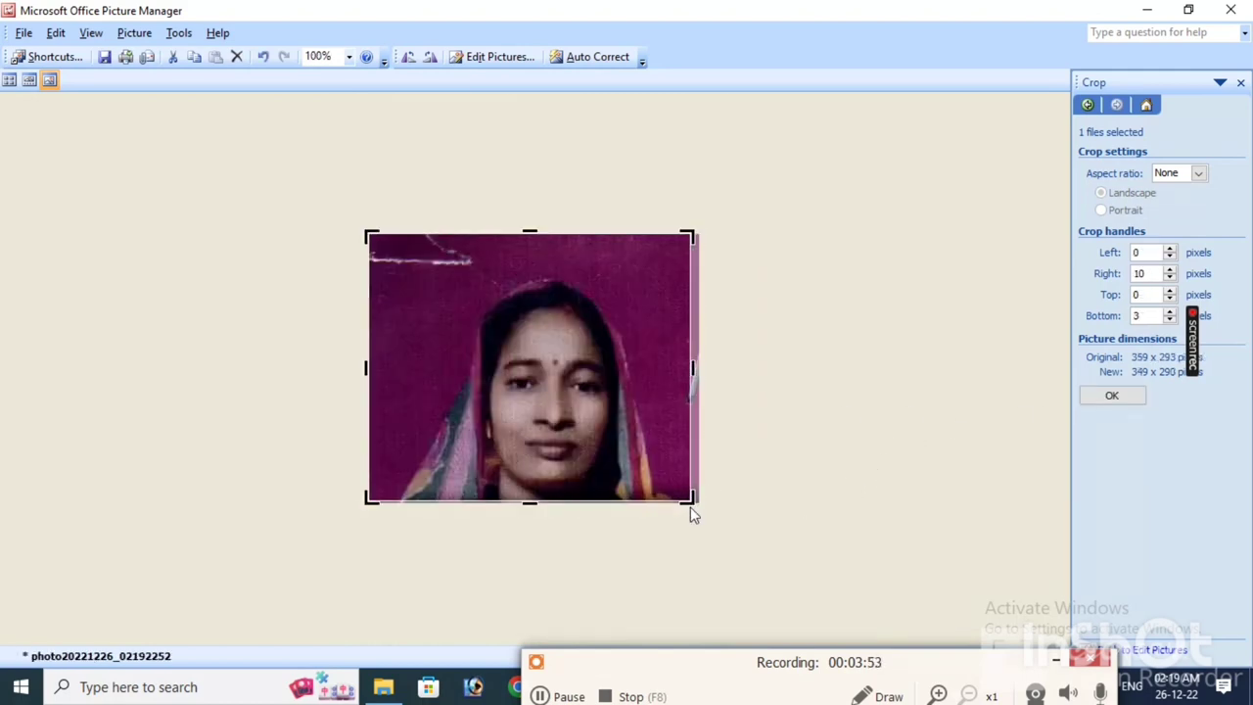
click(1106, 397)
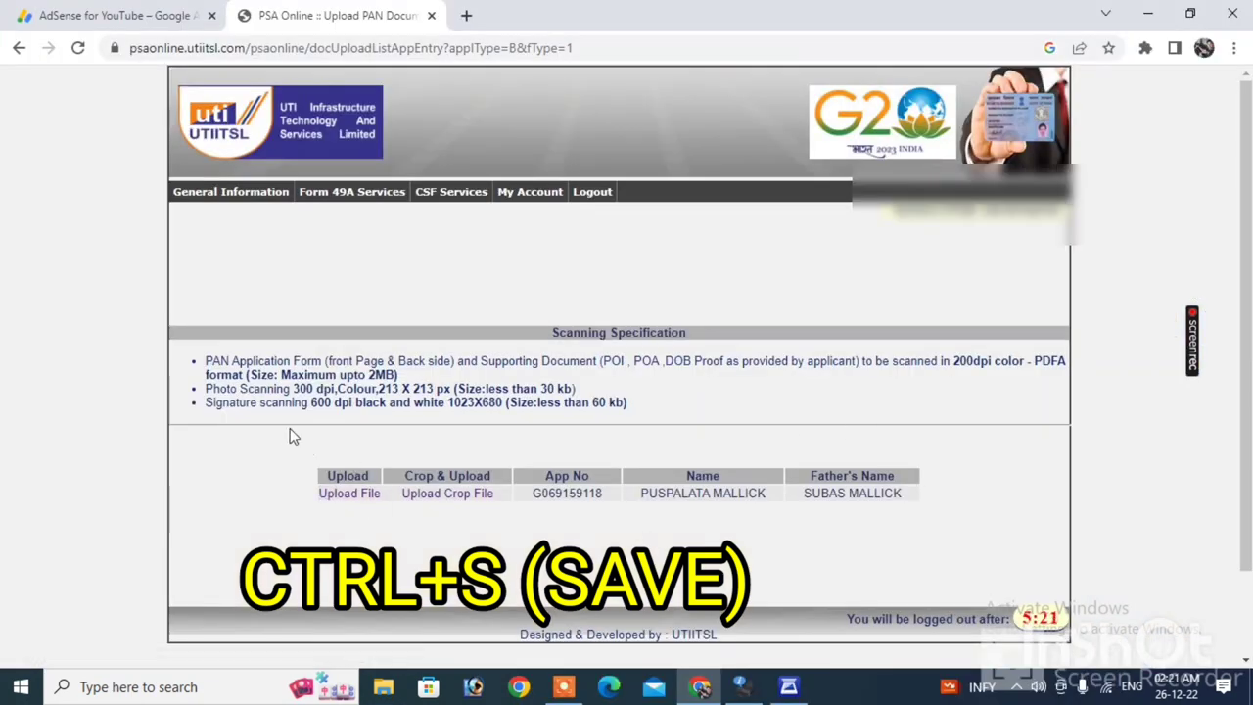
Step: Check the signature scanning specification and set the Epson Scan 2 scan to Black & White at 600 dpi
drag(202, 407, 614, 421)
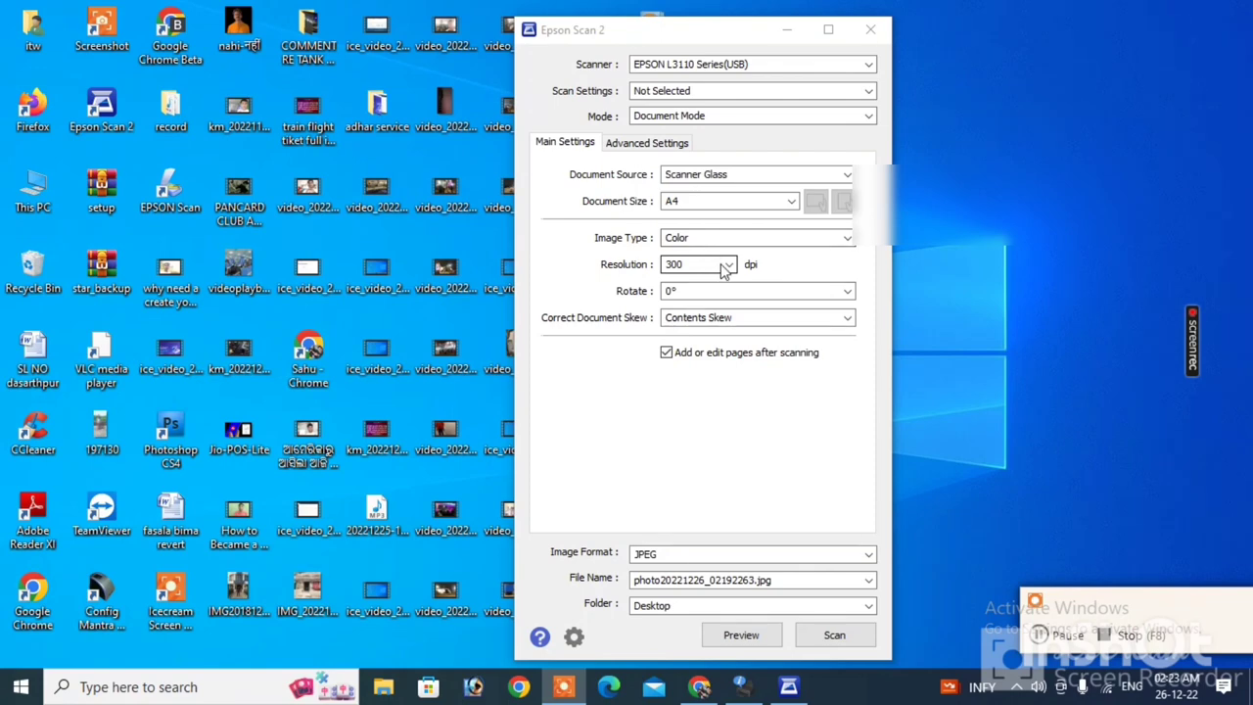
click(728, 265)
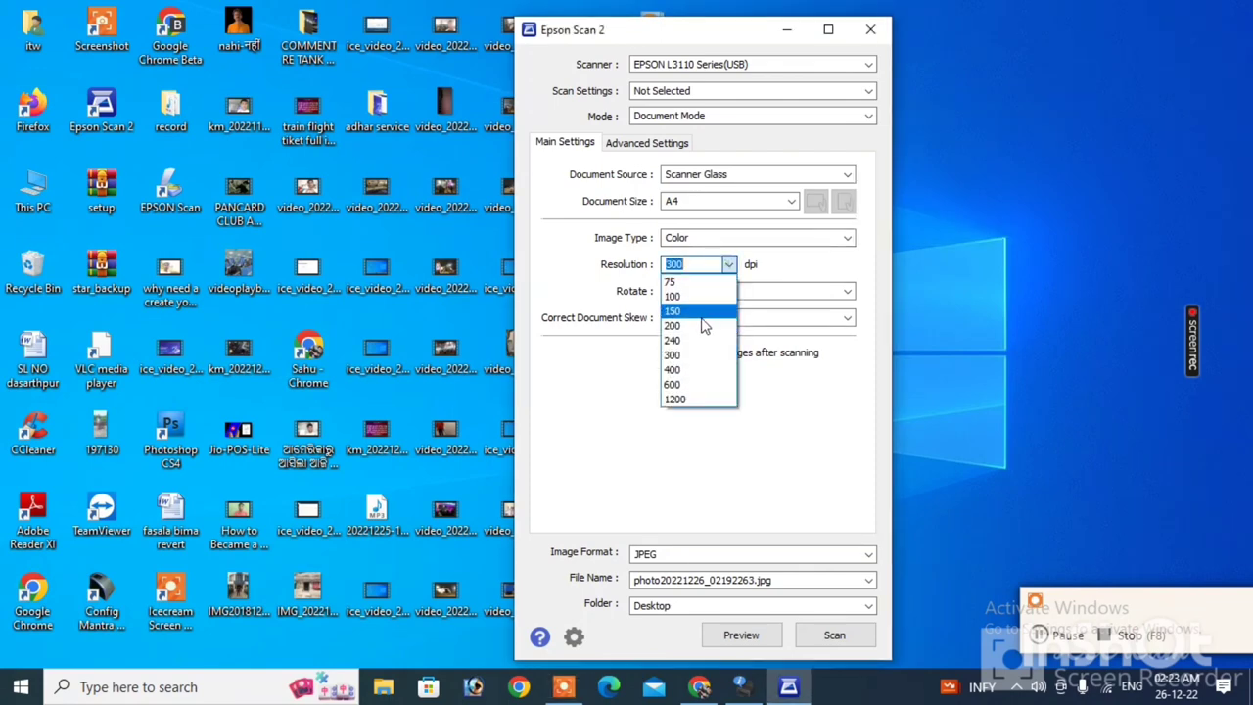
click(753, 238)
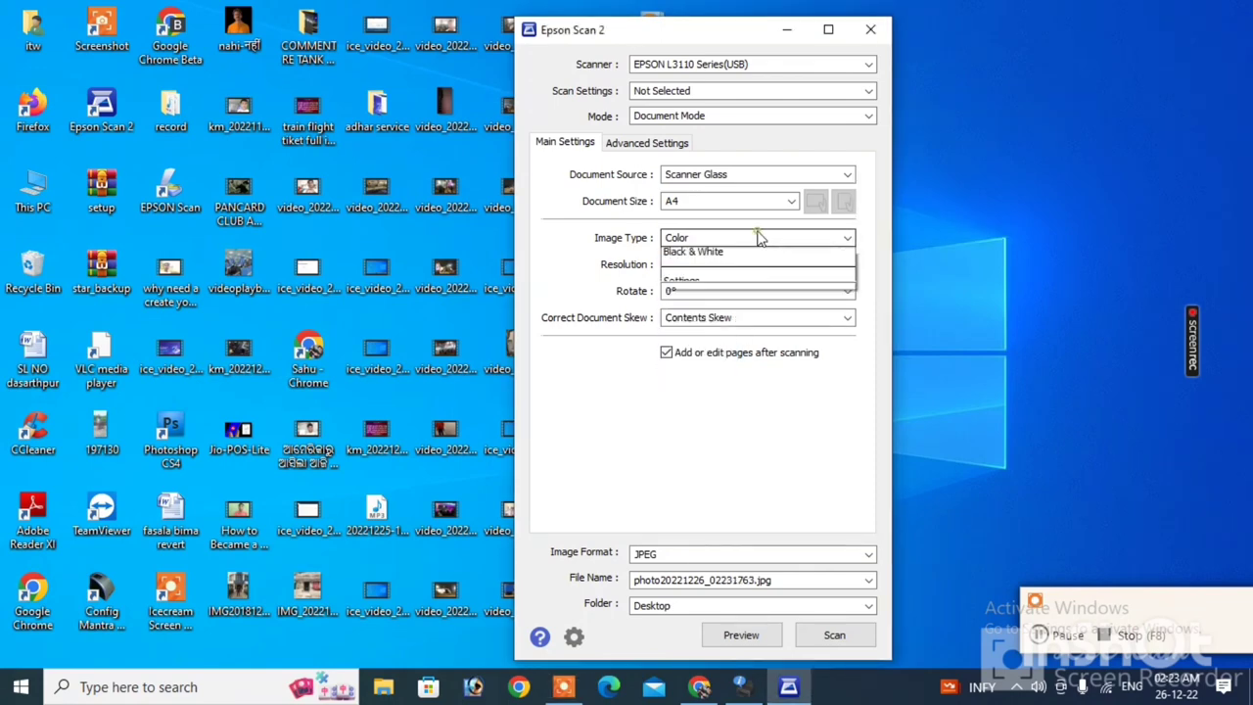
click(706, 300)
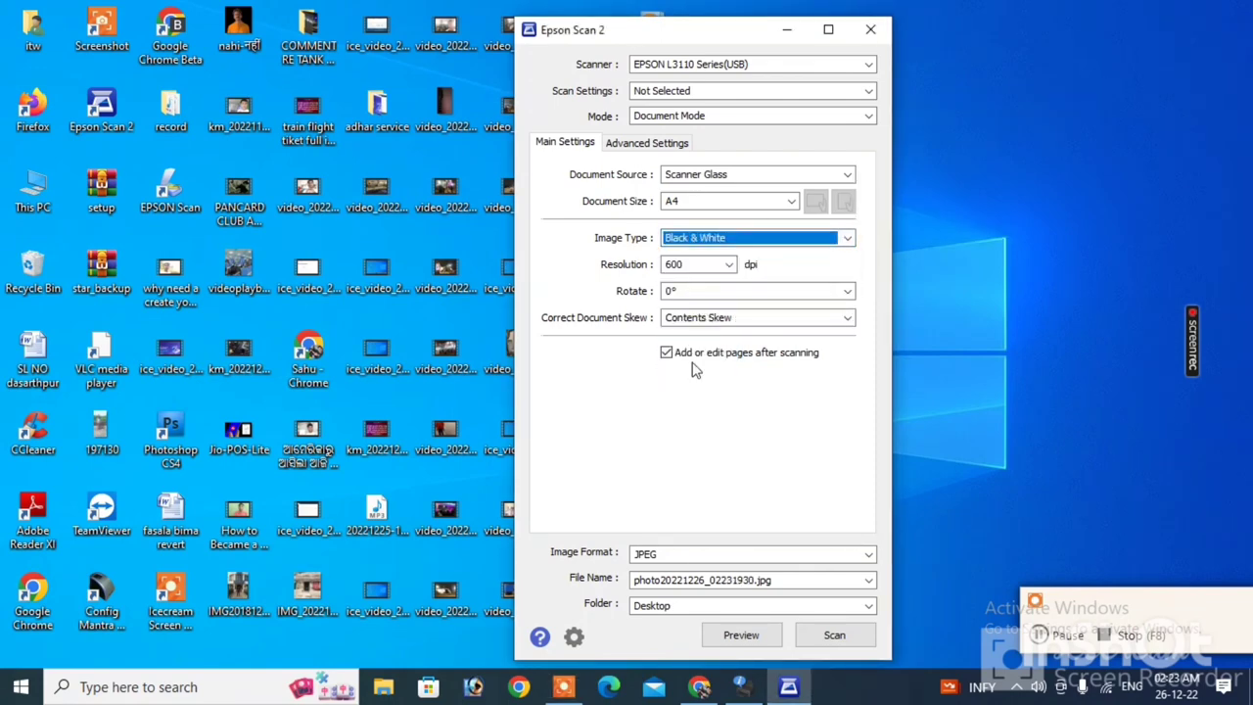
Step: Change the scan's file name prefix to "sign"
click(712, 579)
click(658, 631)
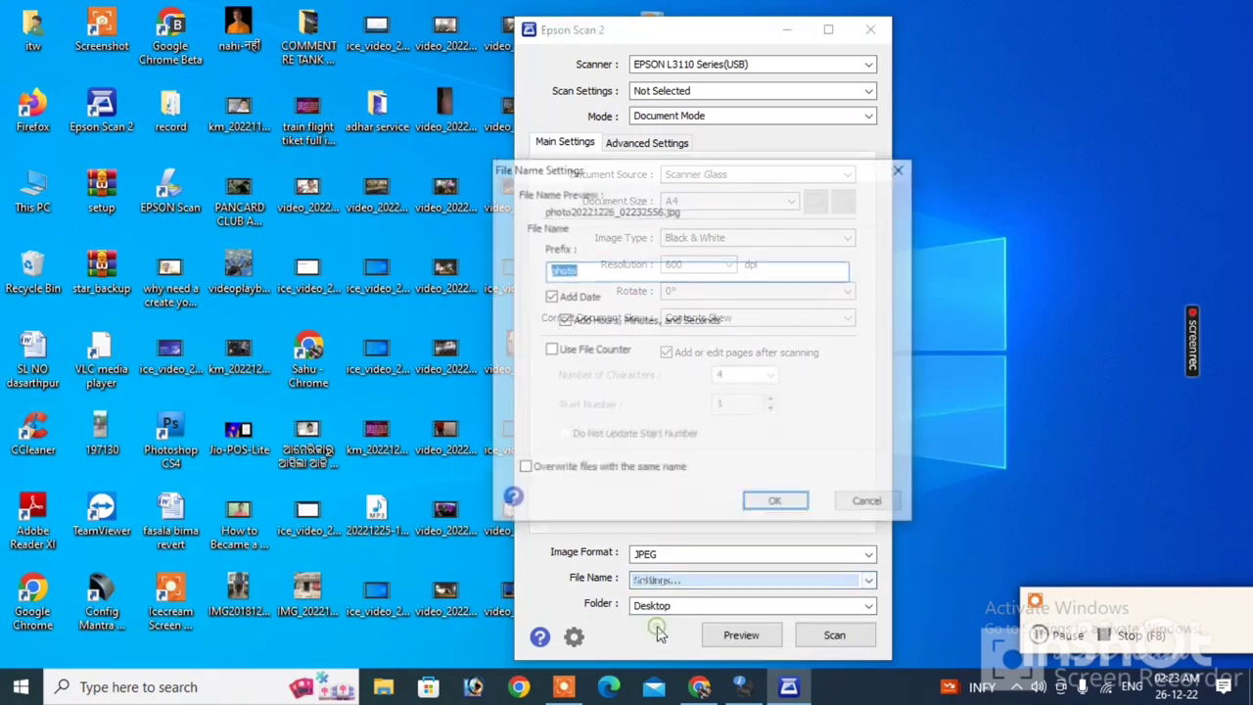
text(si)
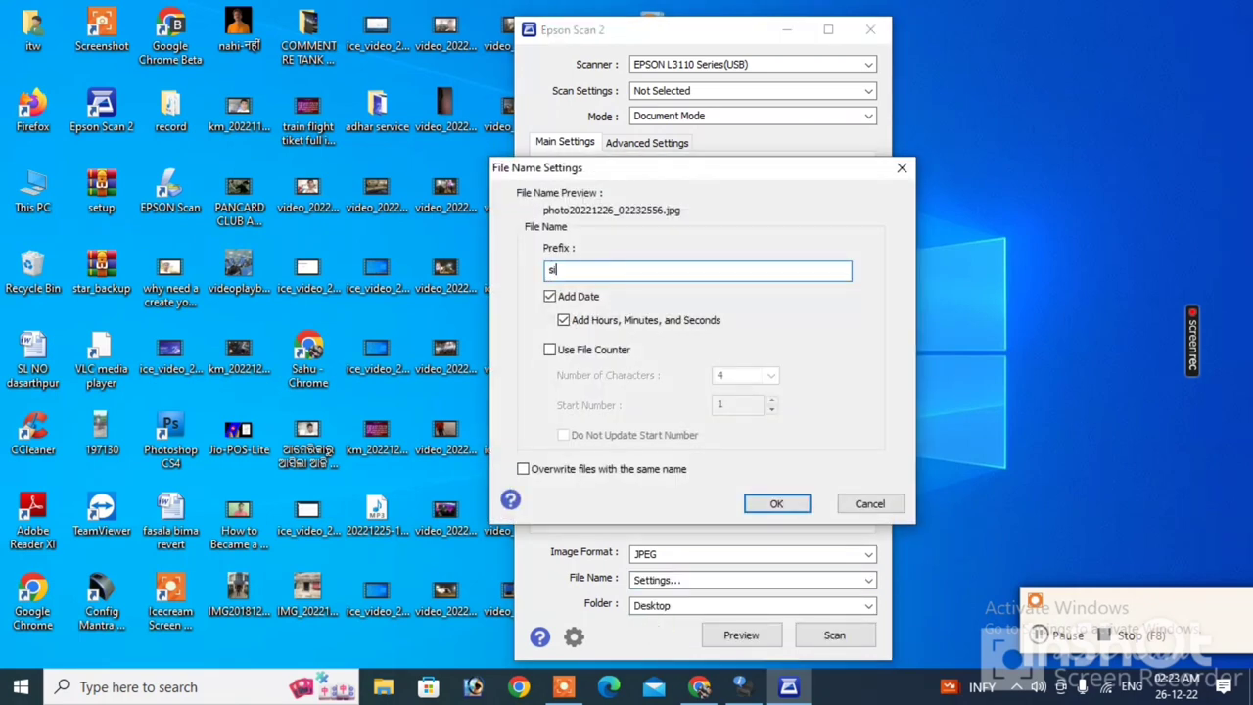
text(gn)
key(Return)
Step: Scan the page carrying the signature, open it for page editing and save it as a JPEG on the Desktop
click(841, 636)
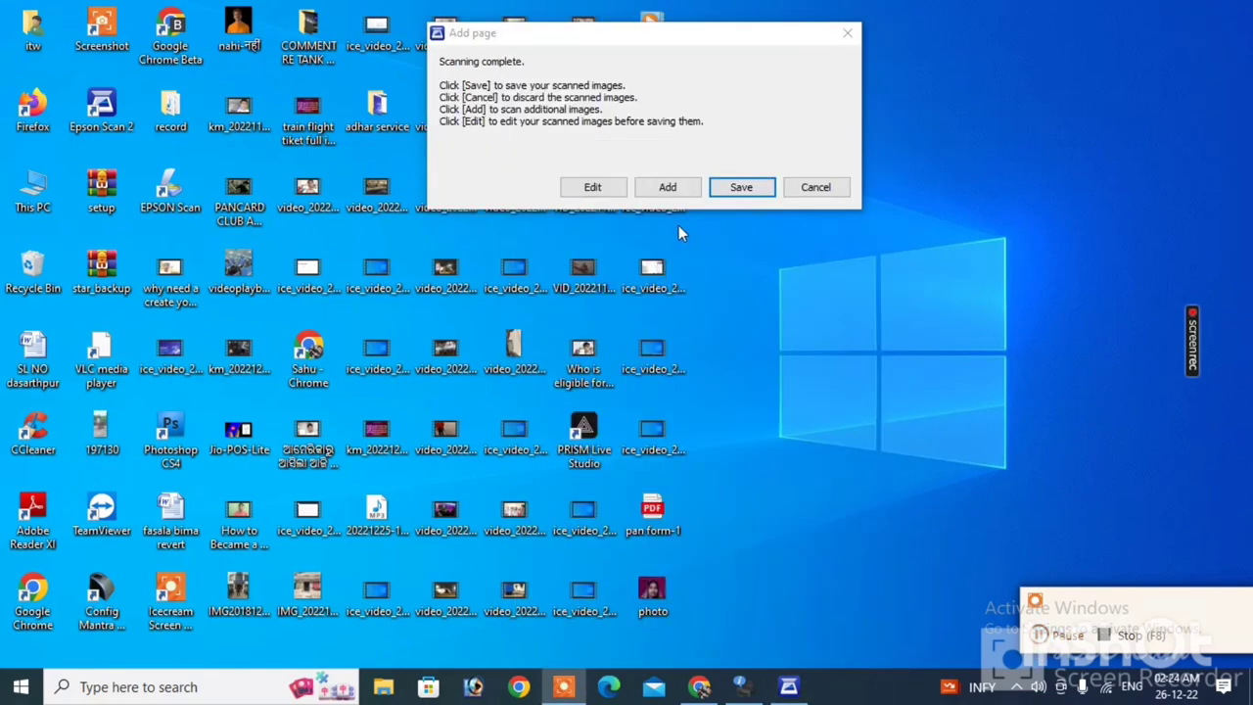
click(605, 191)
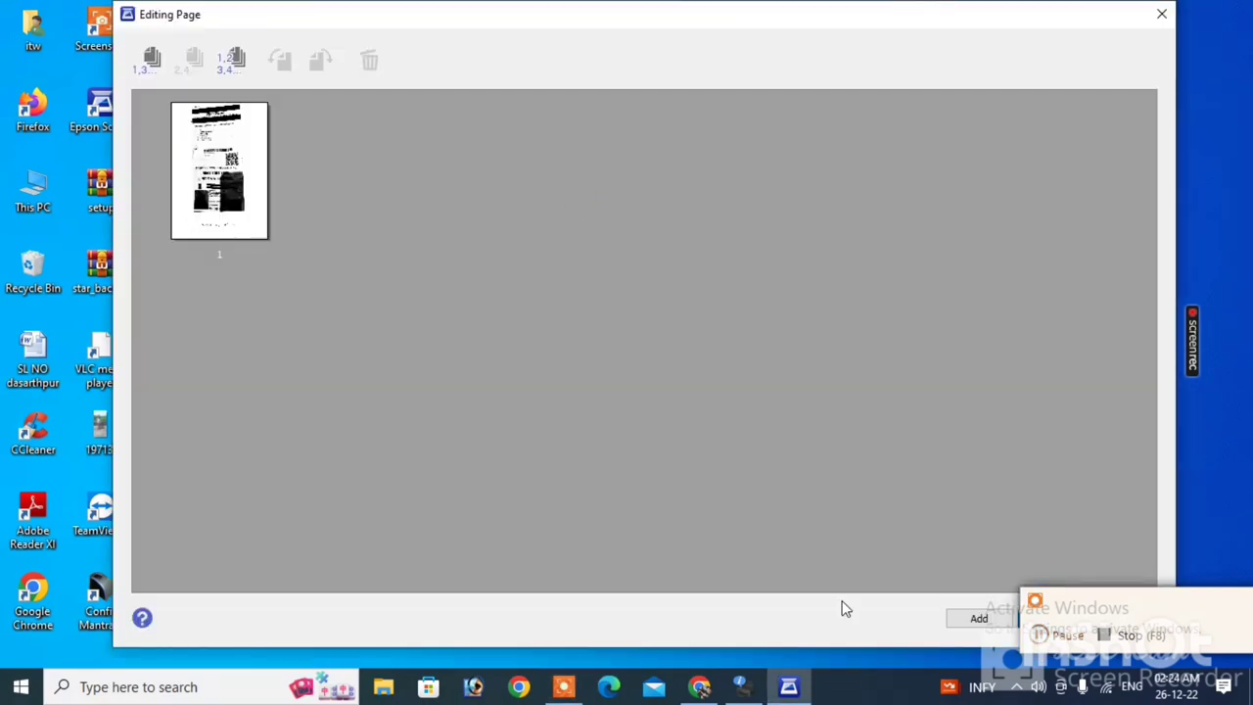
click(1052, 620)
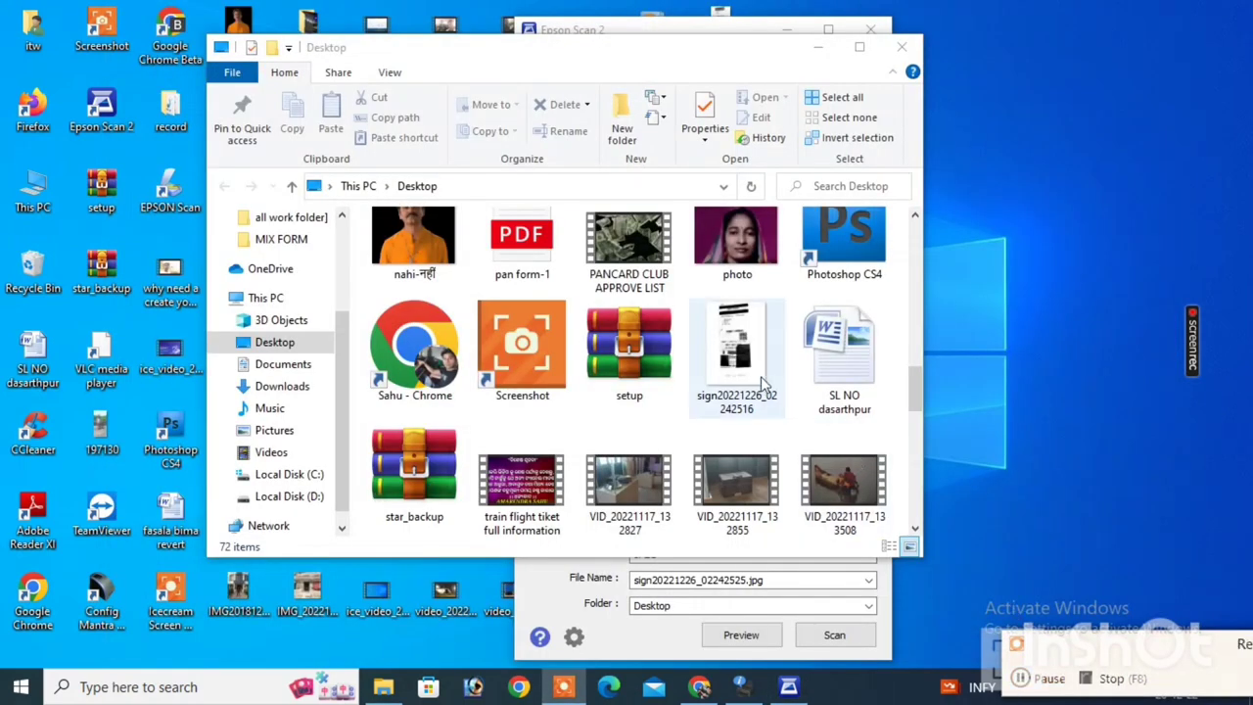
Step: Open the scanned sign20221226_02242516 image from the Desktop folder with Microsoft Office Picture Manager
click(739, 360)
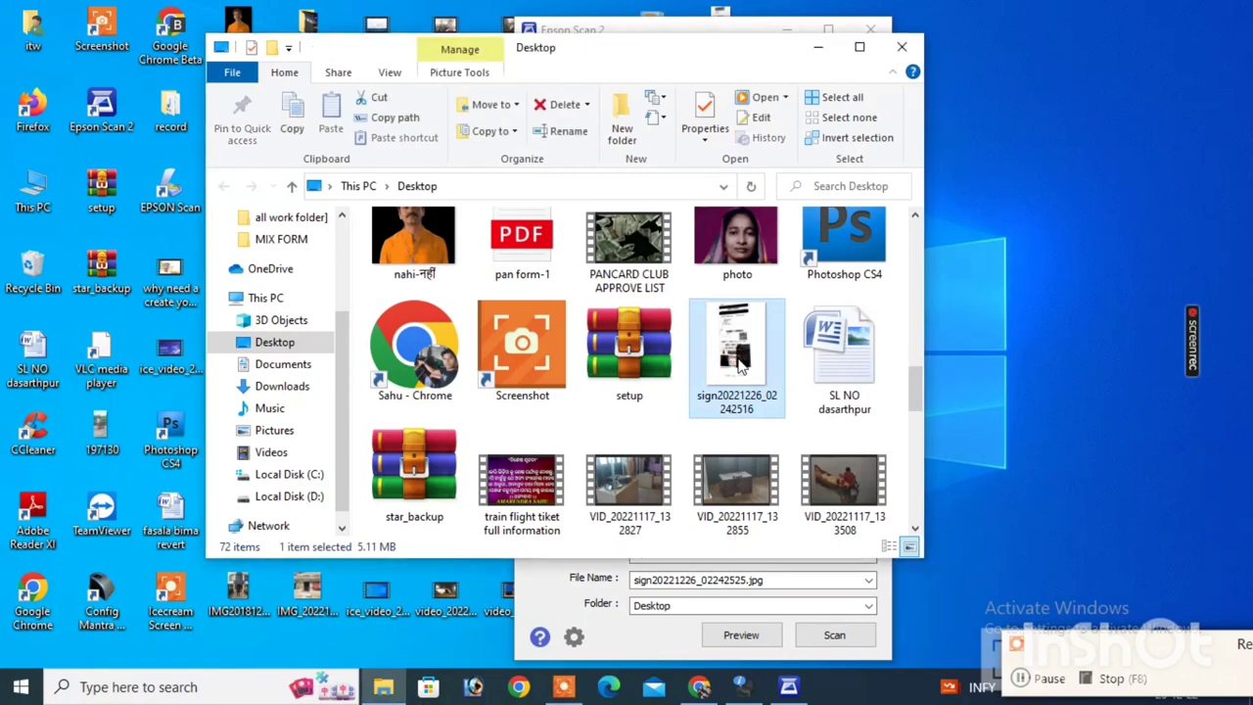
right_click(739, 360)
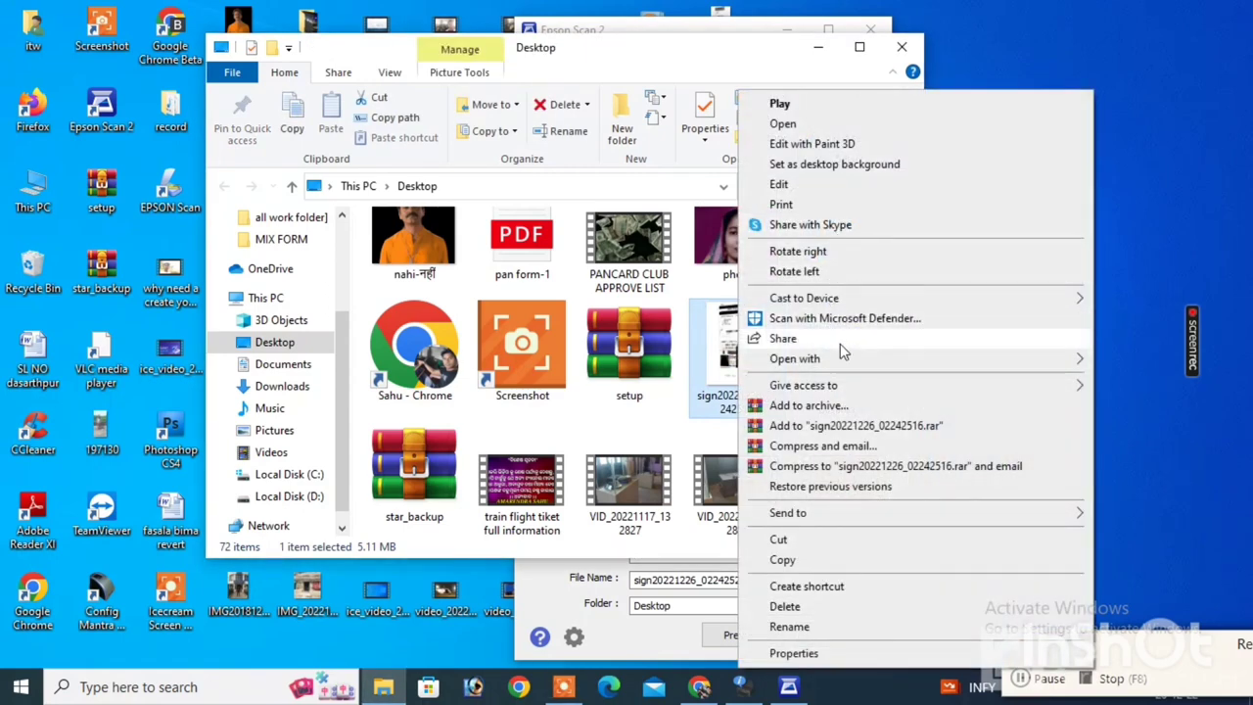
mouse_move(853, 360)
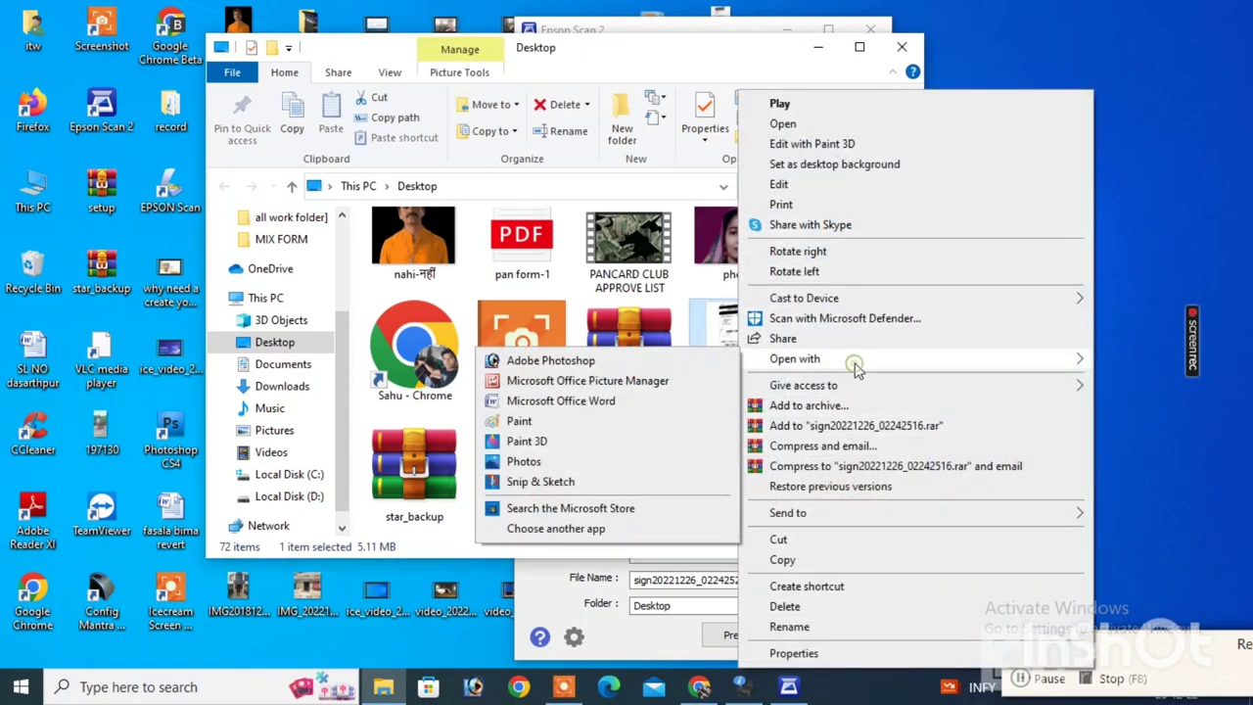
click(643, 382)
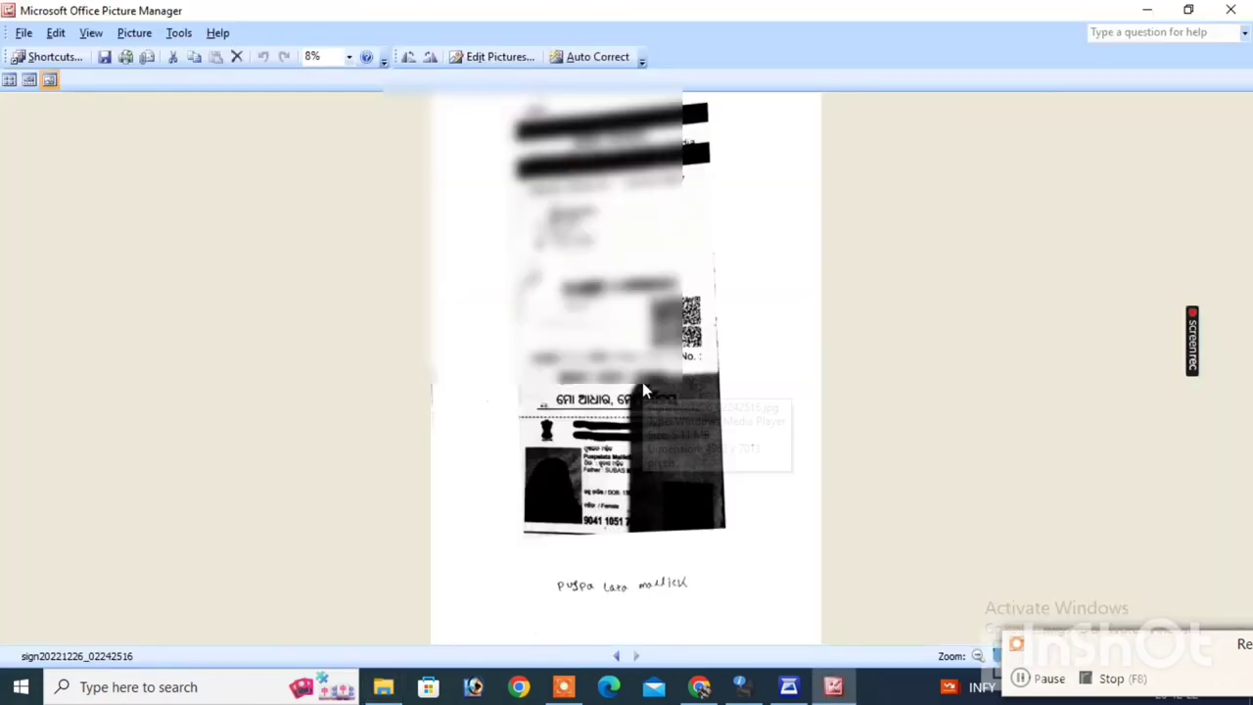
Step: Crop the scan to the handwritten signature below the ID card, about 1775 x 335 pixels, and tighten the crop at its lower-right corner
click(498, 56)
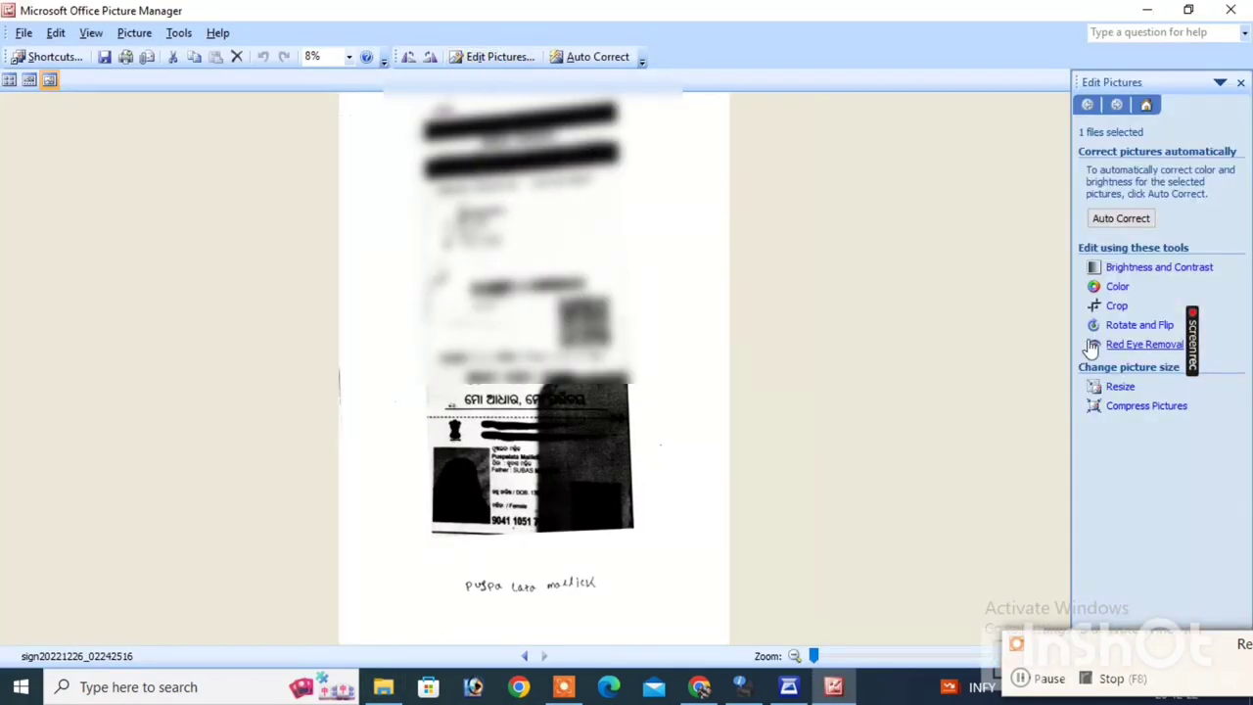
click(1118, 304)
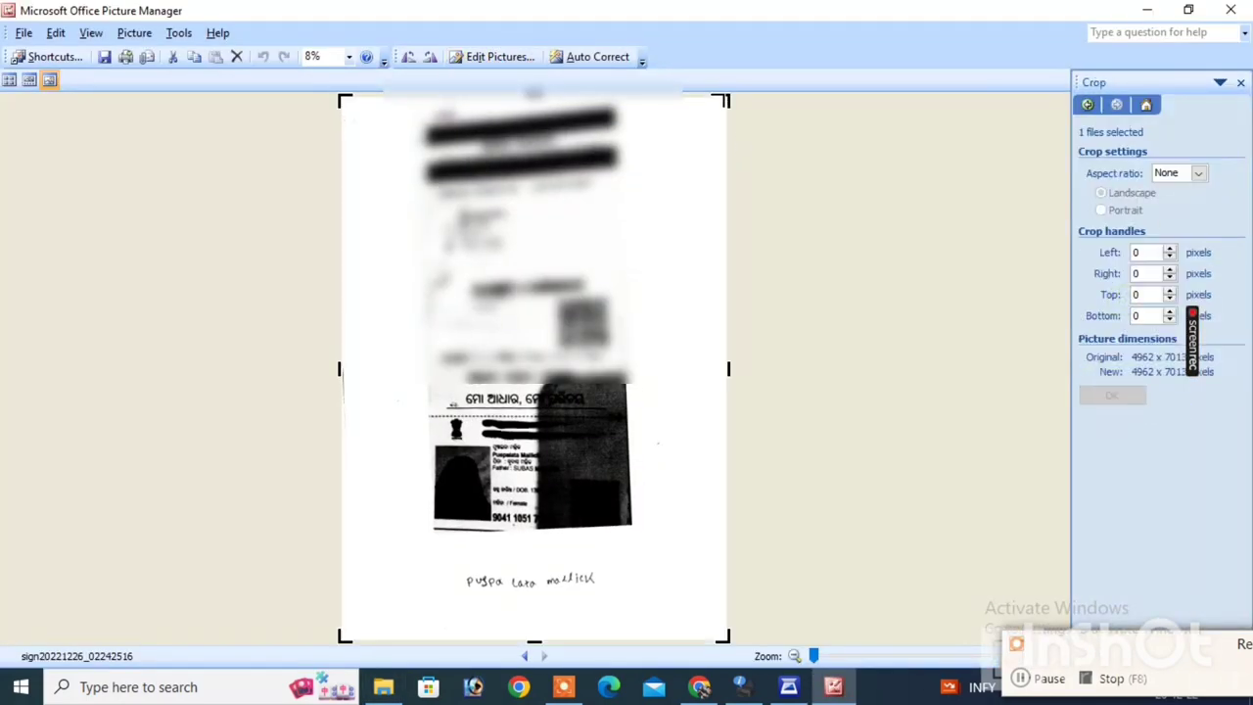
drag(725, 99, 601, 567)
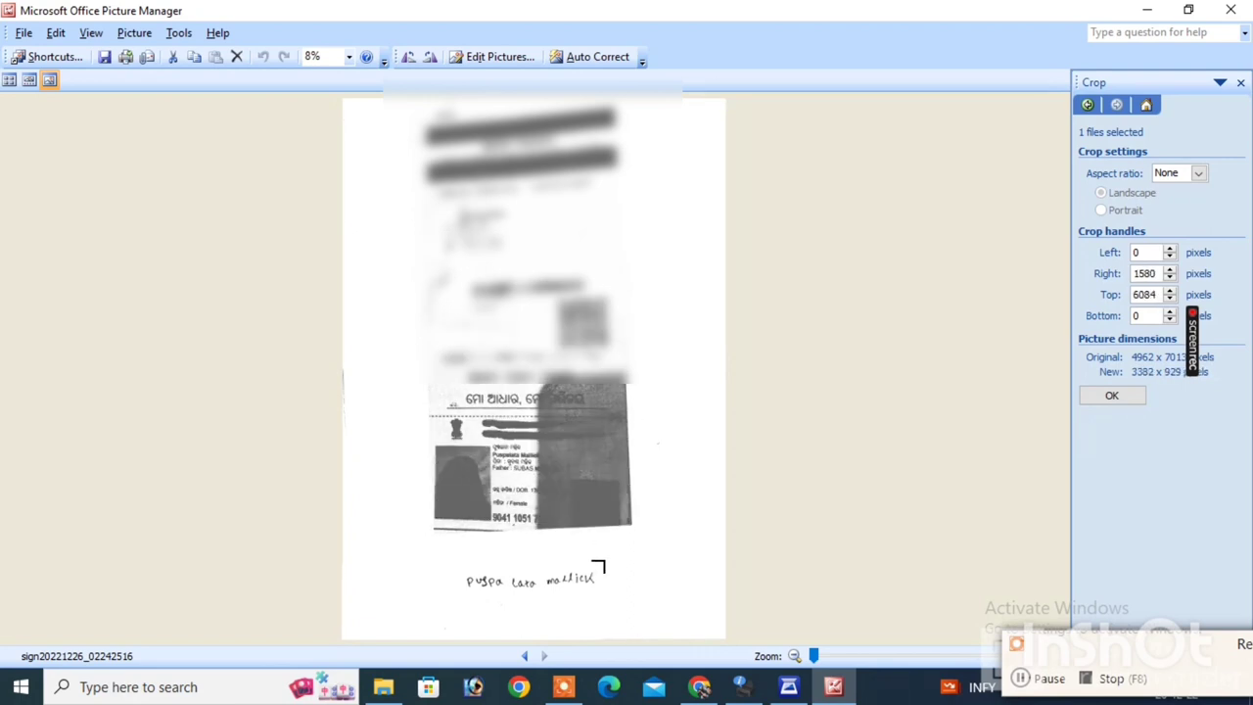
drag(345, 634, 468, 591)
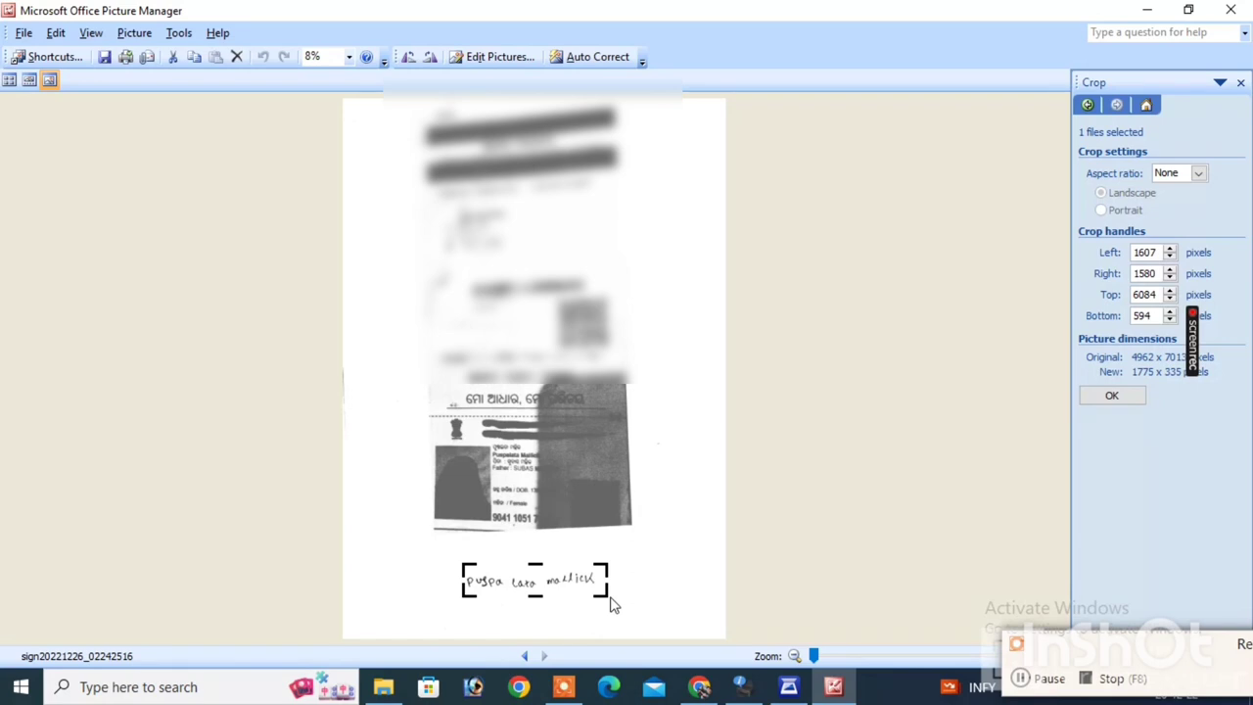
click(1127, 393)
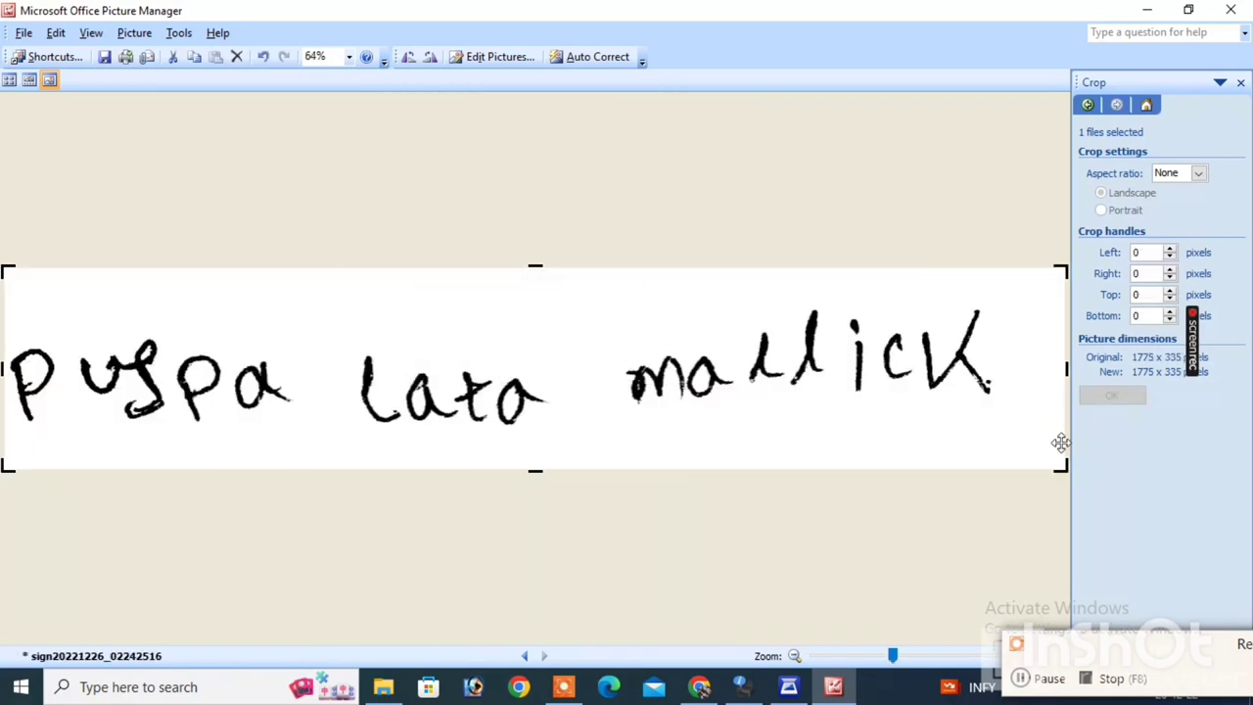
drag(1063, 470, 1008, 447)
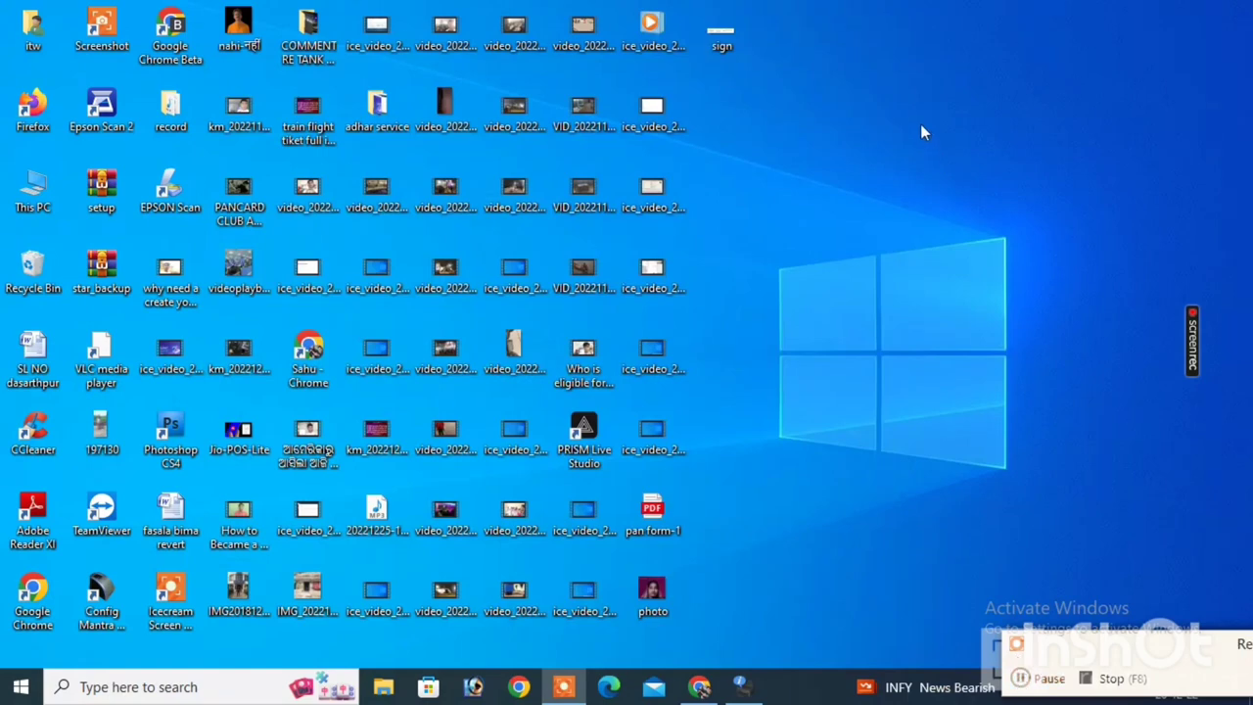
Step: Create a folder named "new" on the desktop
right_click(798, 128)
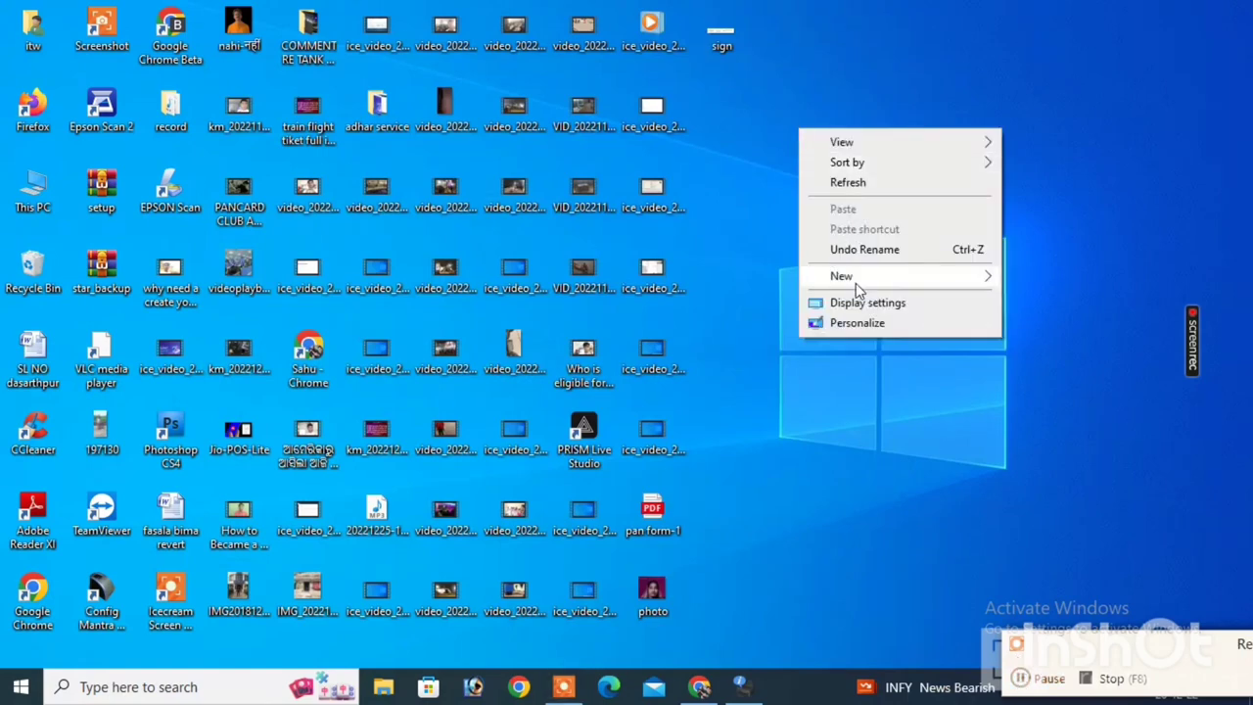
mouse_move(856, 279)
click(648, 283)
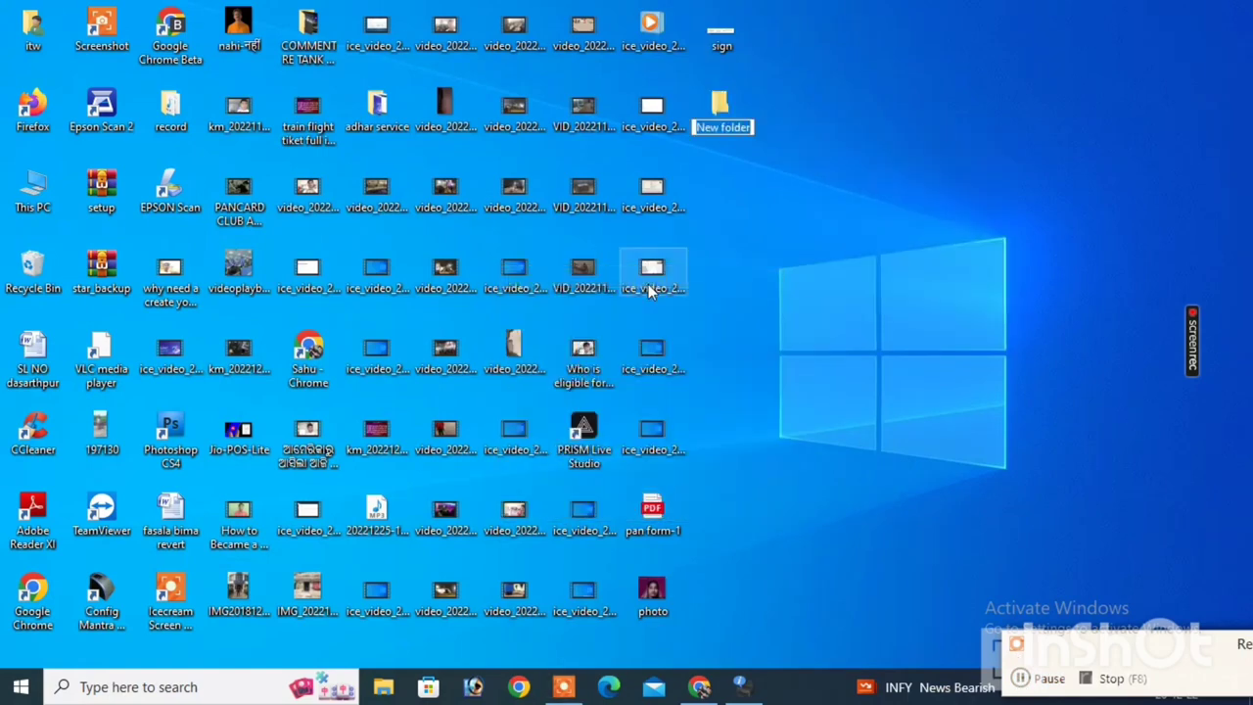
key(BackSpace)
key(Return)
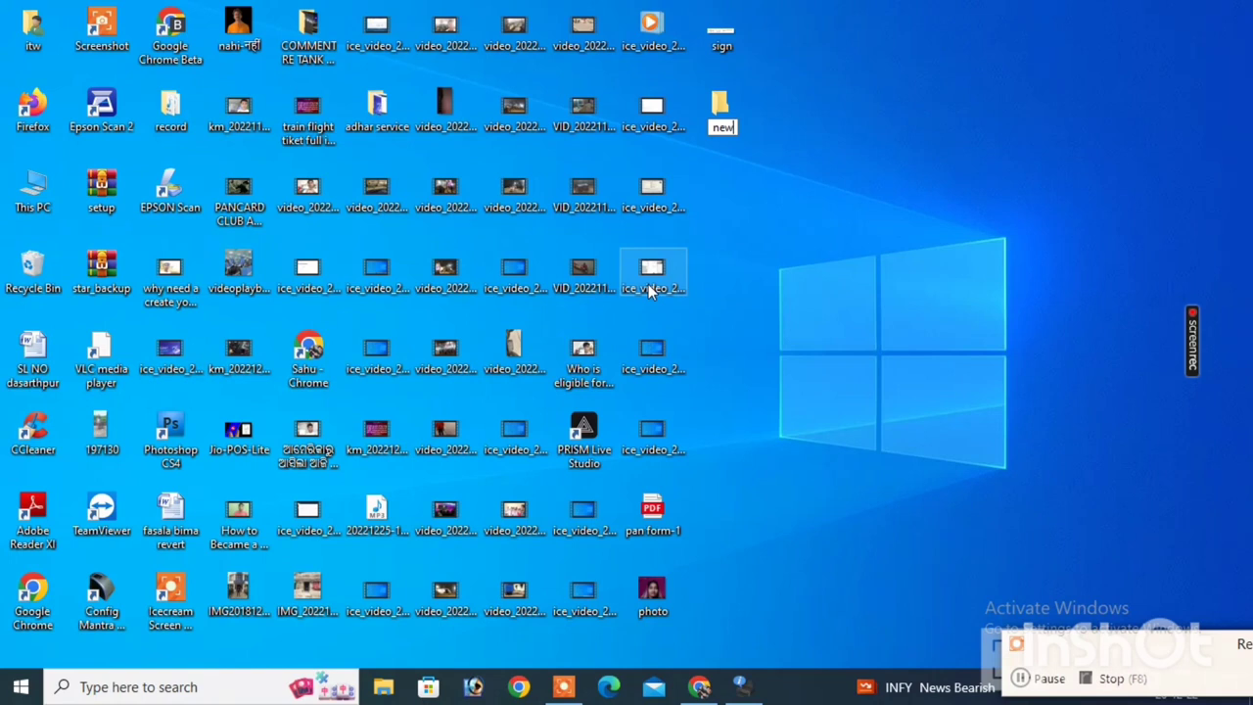
Step: Move the pan form-1 PDF and the photo and sign images into the "new" folder and open that folder
drag(652, 528, 722, 51)
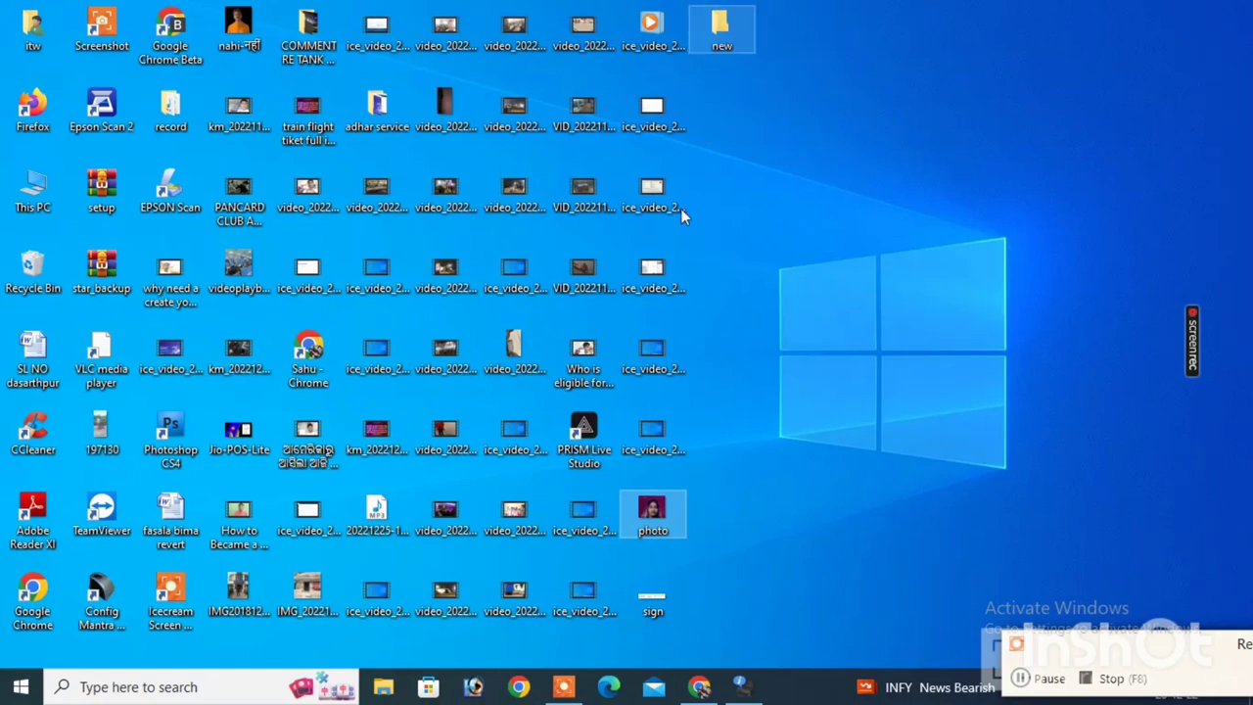
drag(651, 514, 654, 595)
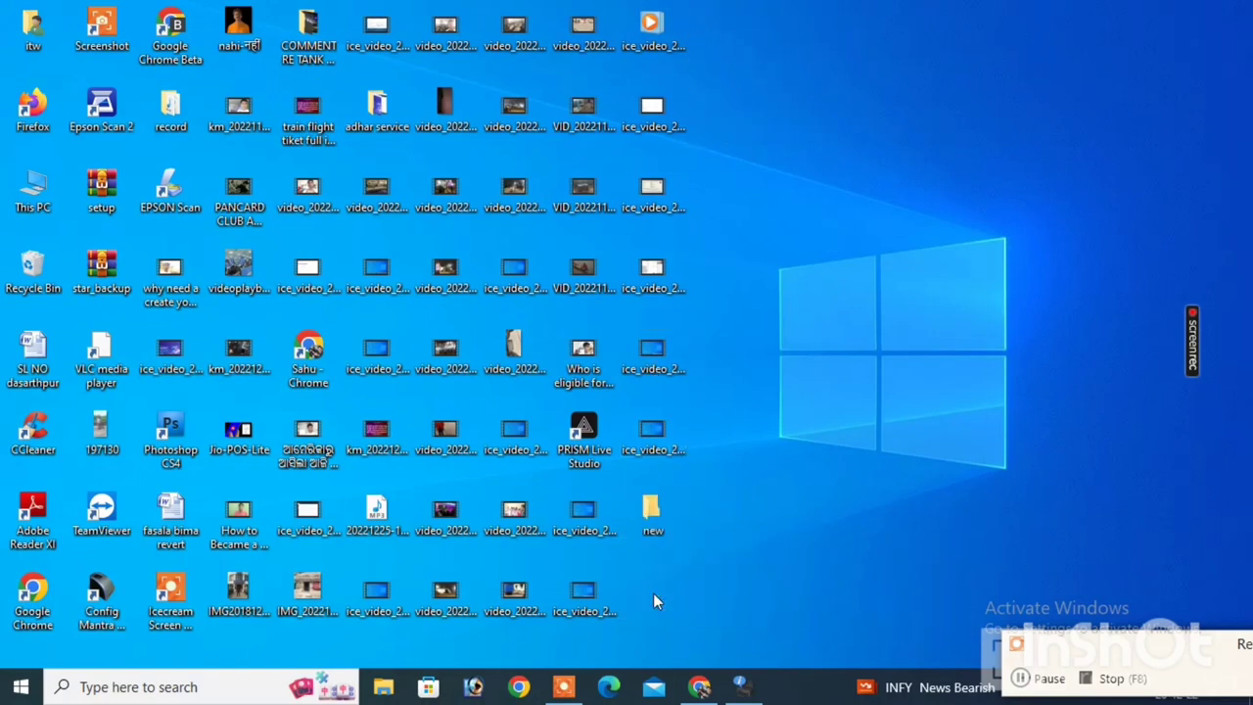
double_click(651, 514)
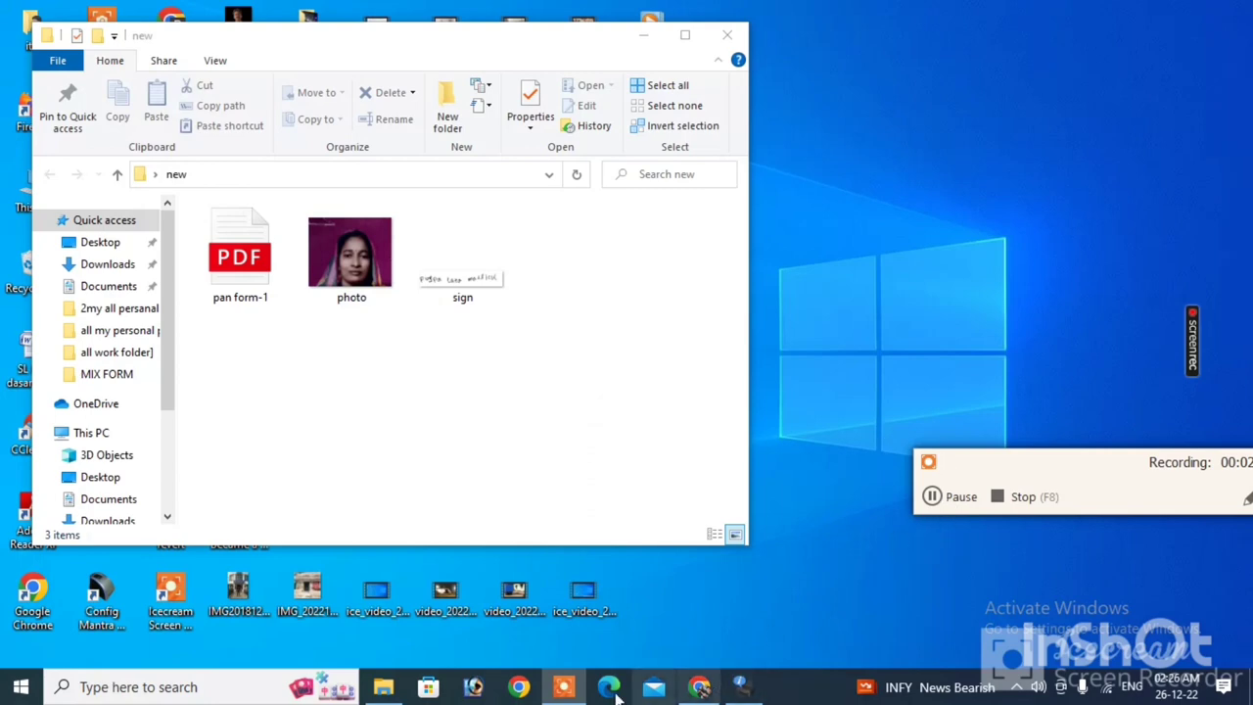
Step: Switch to Chrome, open the bookmarked ADITYA COMMUNICATION site in a new tab and go to its partner login page
click(518, 686)
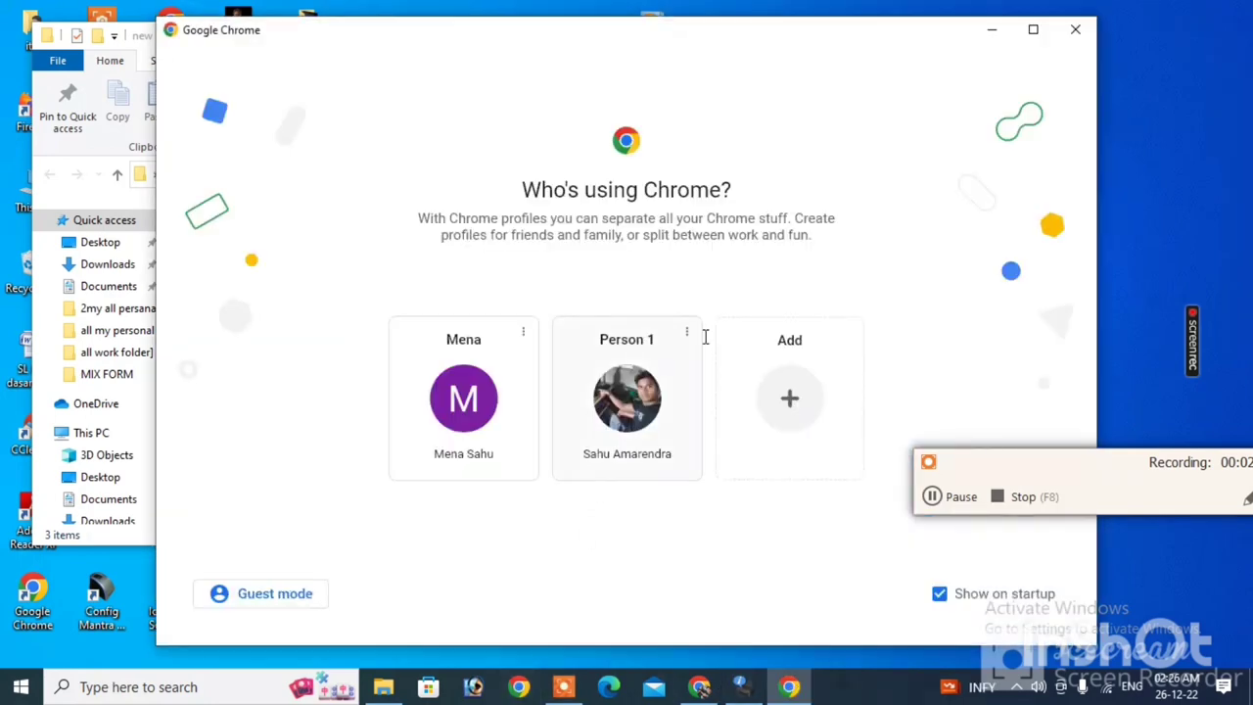
click(1033, 31)
click(632, 432)
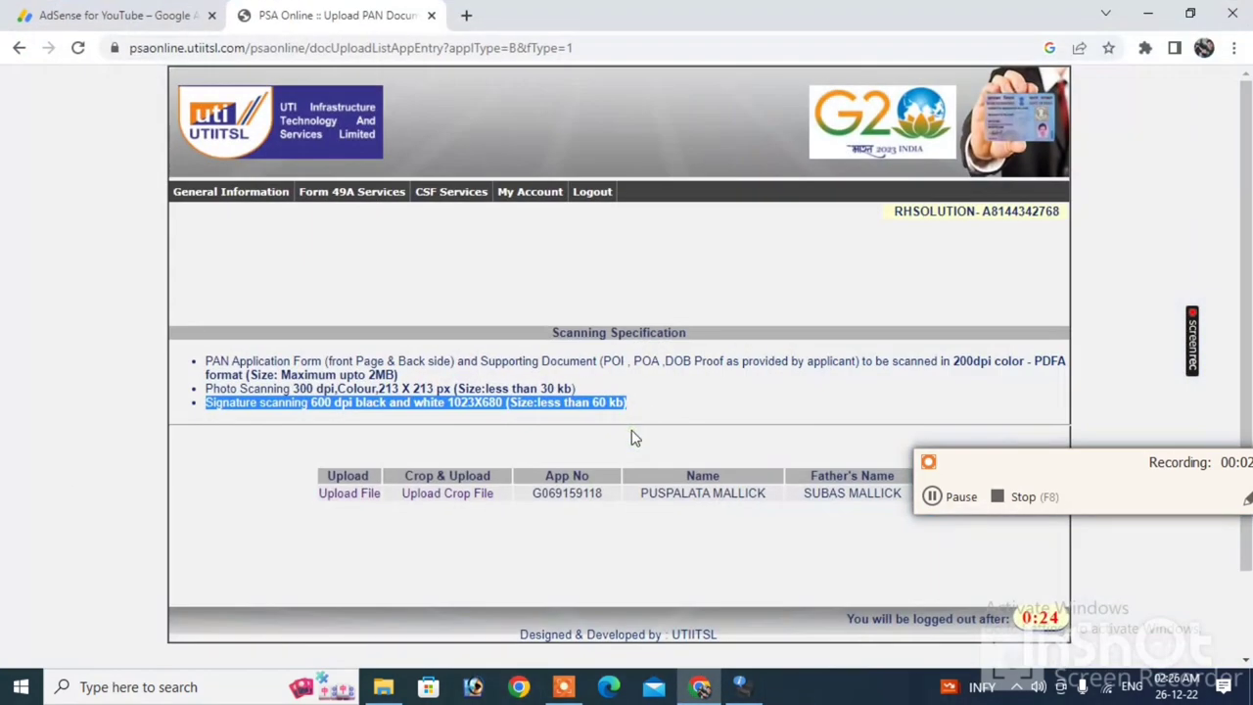
click(467, 15)
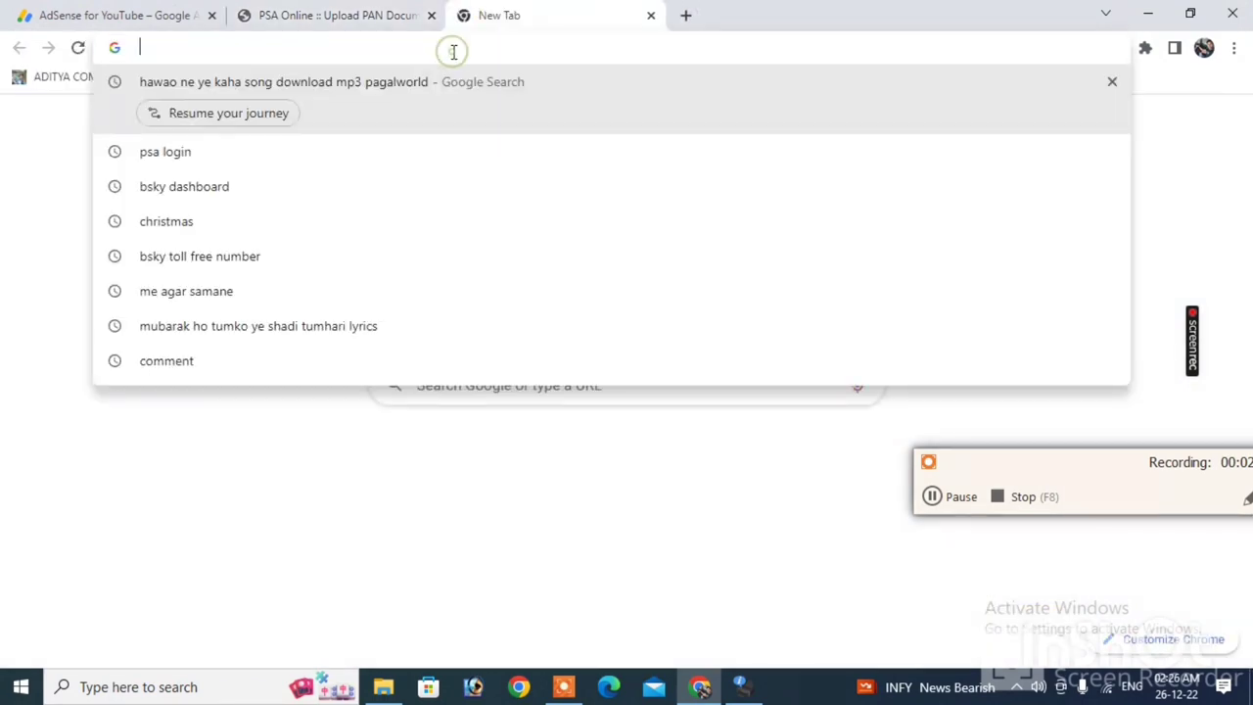
click(67, 77)
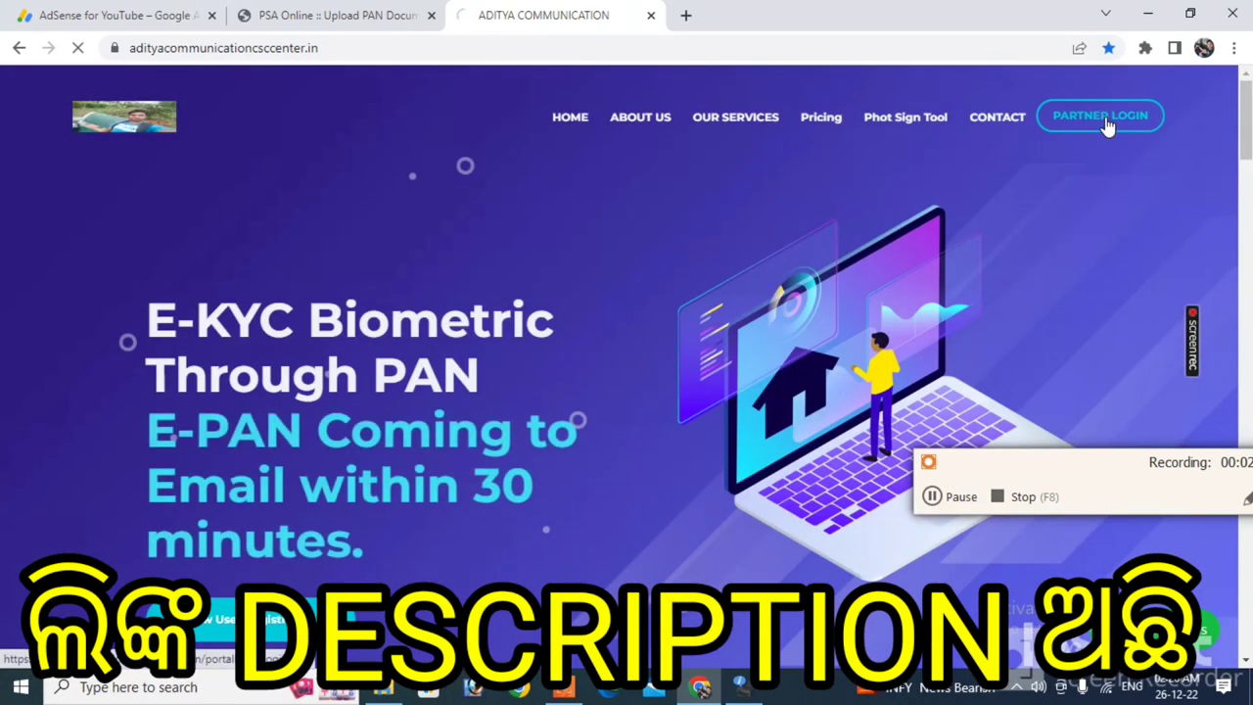
click(1106, 125)
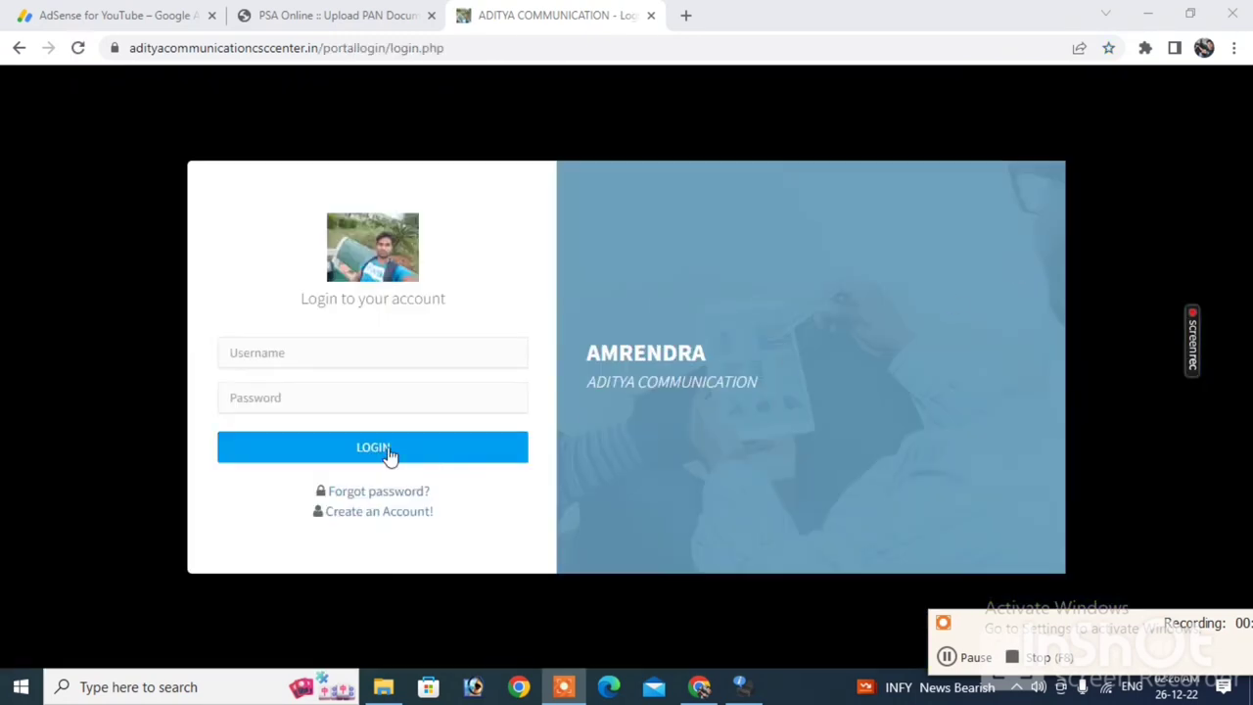
Step: Fill in the partner account's username, copy it and paste it as the account password
click(356, 352)
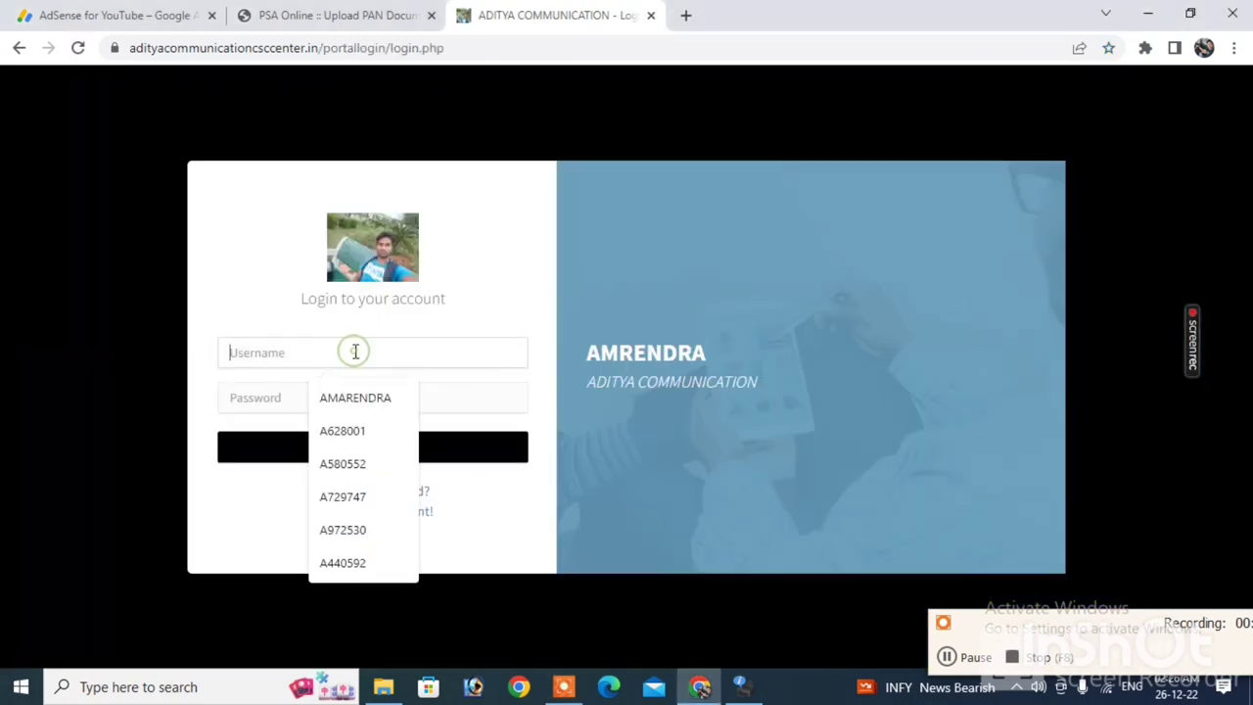
click(354, 432)
drag(307, 356, 218, 355)
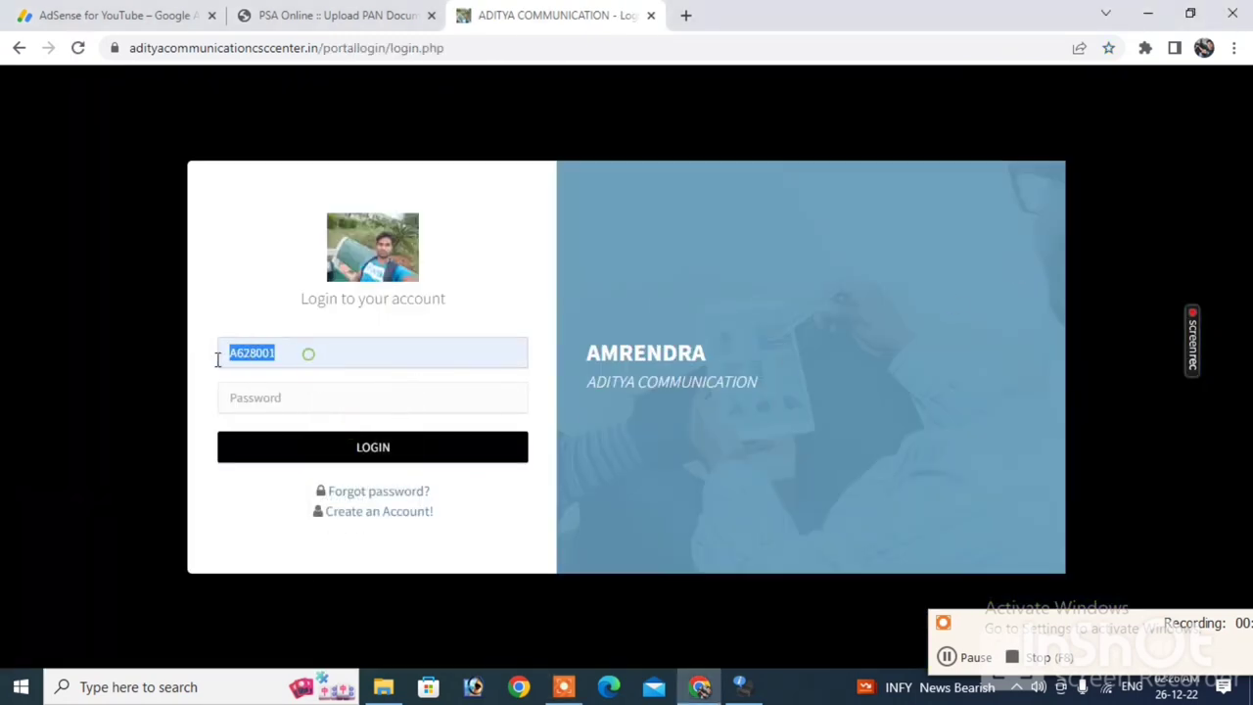
right_click(242, 353)
click(293, 421)
right_click(276, 396)
click(321, 249)
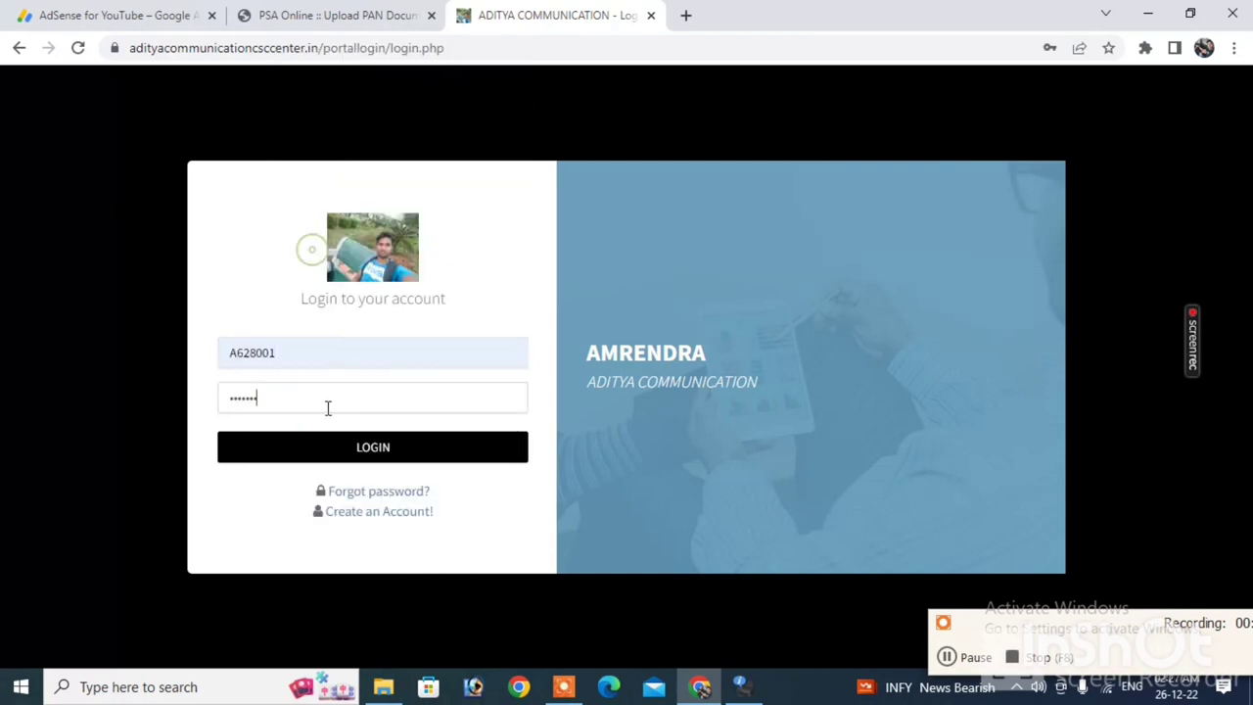
Step: Log in to the partner portal and open the photo and signature cropping tool from the dashboard
click(312, 456)
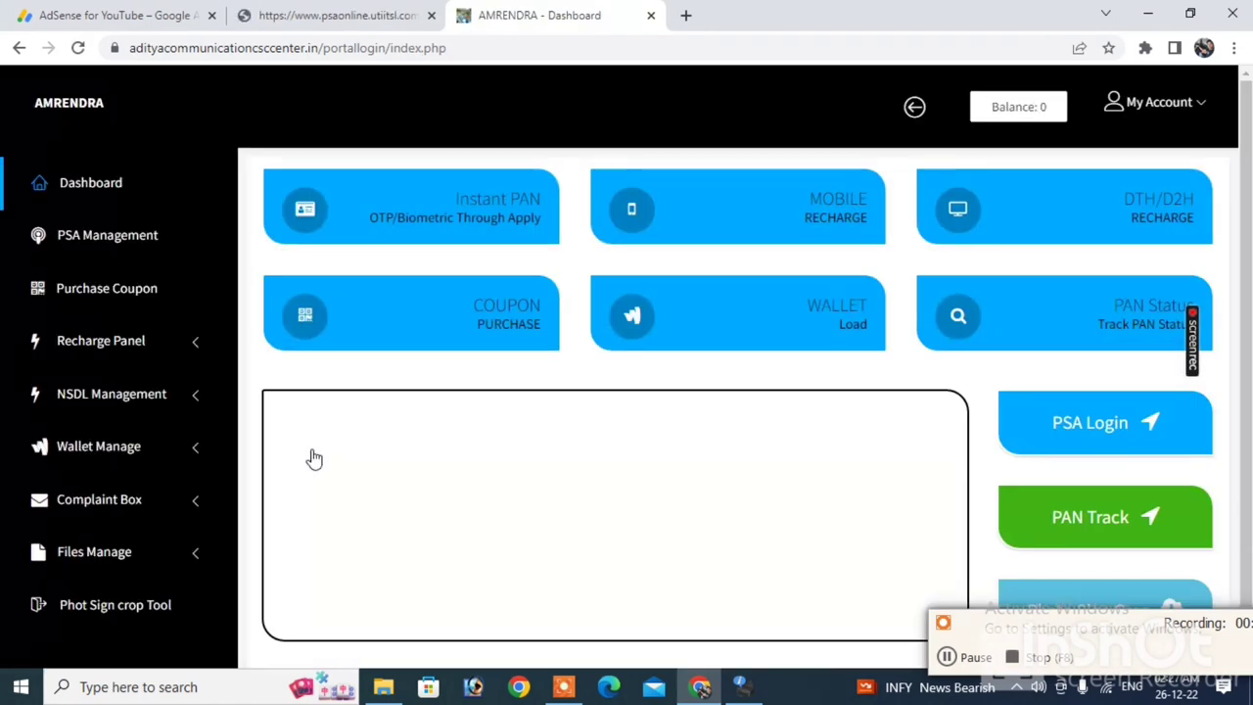
scroll(1023, 560, down, 1)
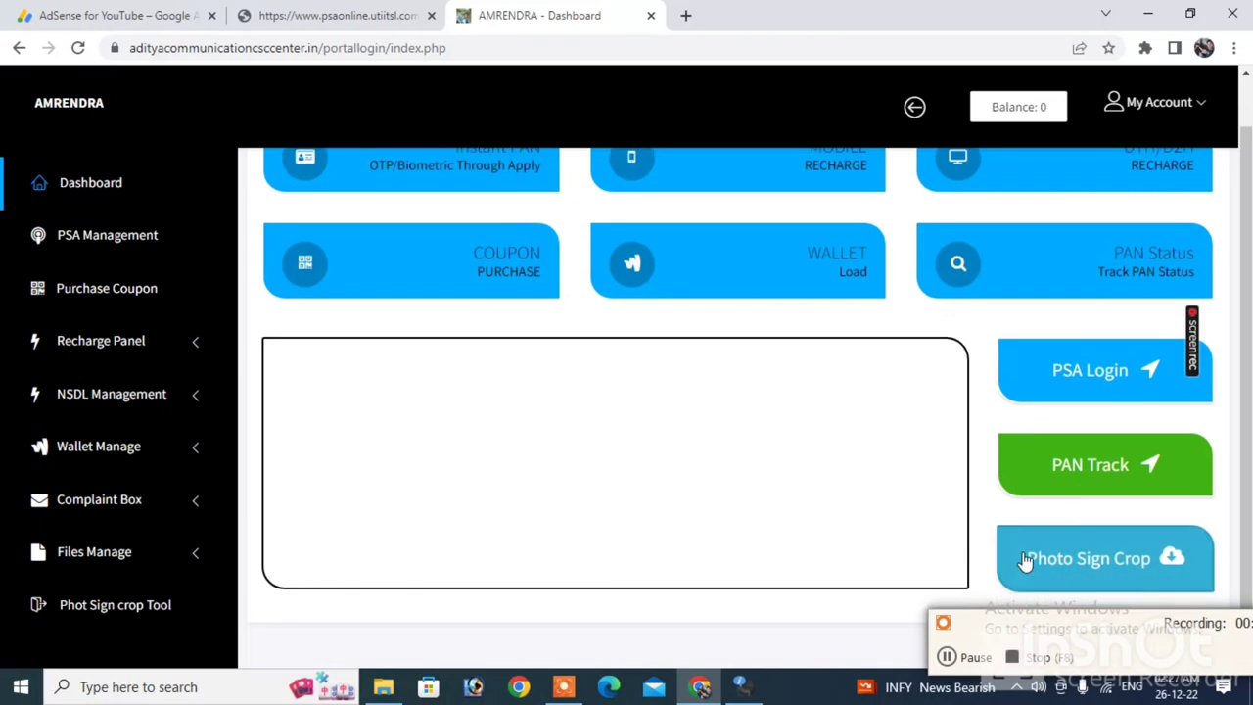
click(1085, 571)
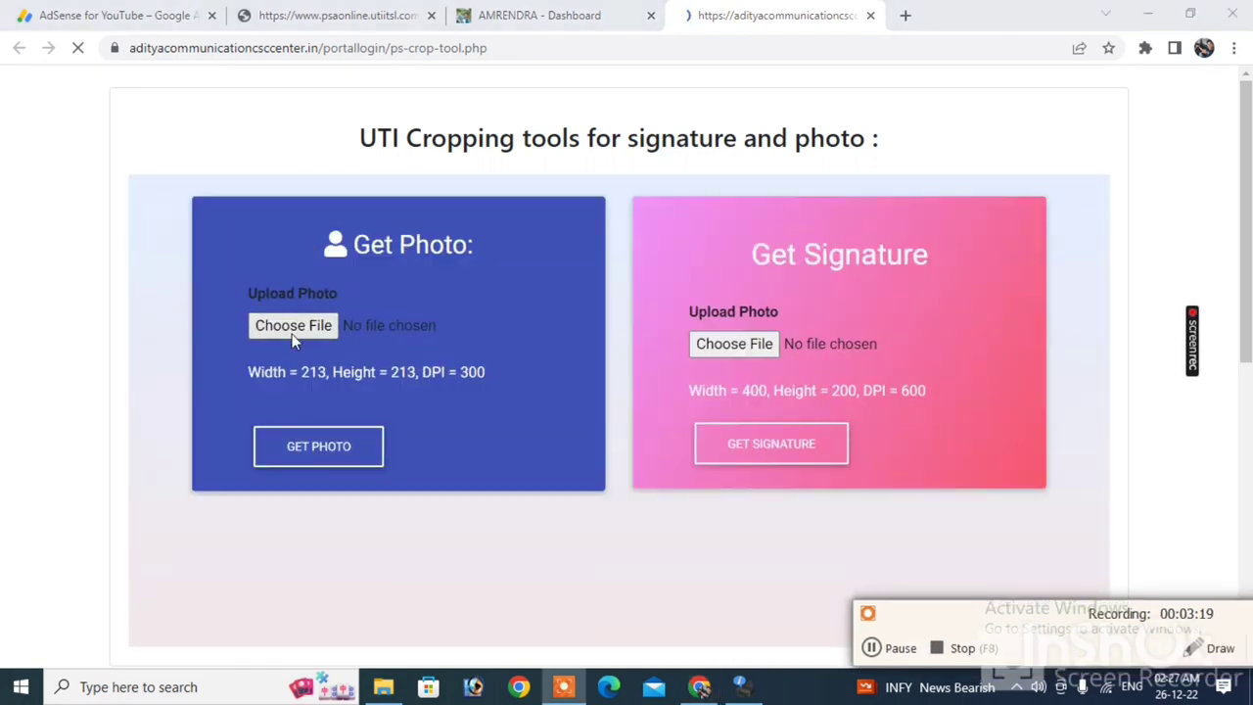
Step: Load the photo image from the desktop's "new" folder into the Get Photo section and download the 213 × 213, 300 DPI version
click(297, 334)
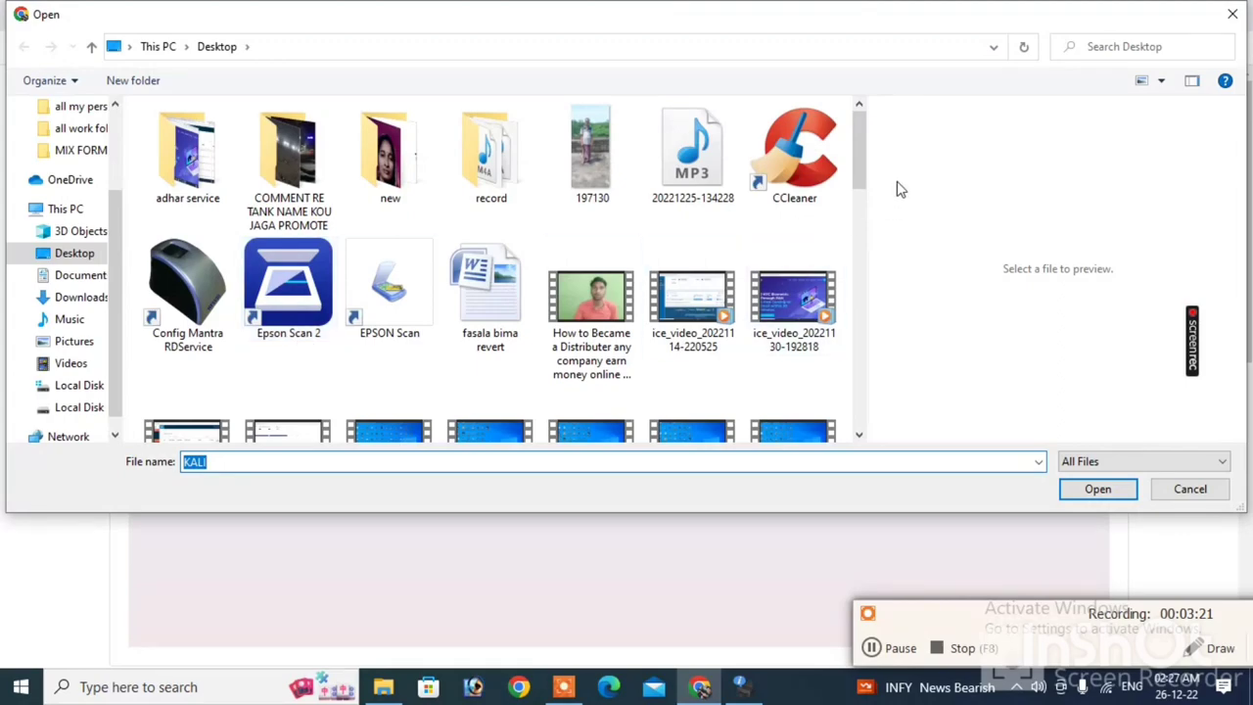
mouse_move(863, 176)
mouse_down()
mouse_move(868, 431)
mouse_move(850, 164)
mouse_up()
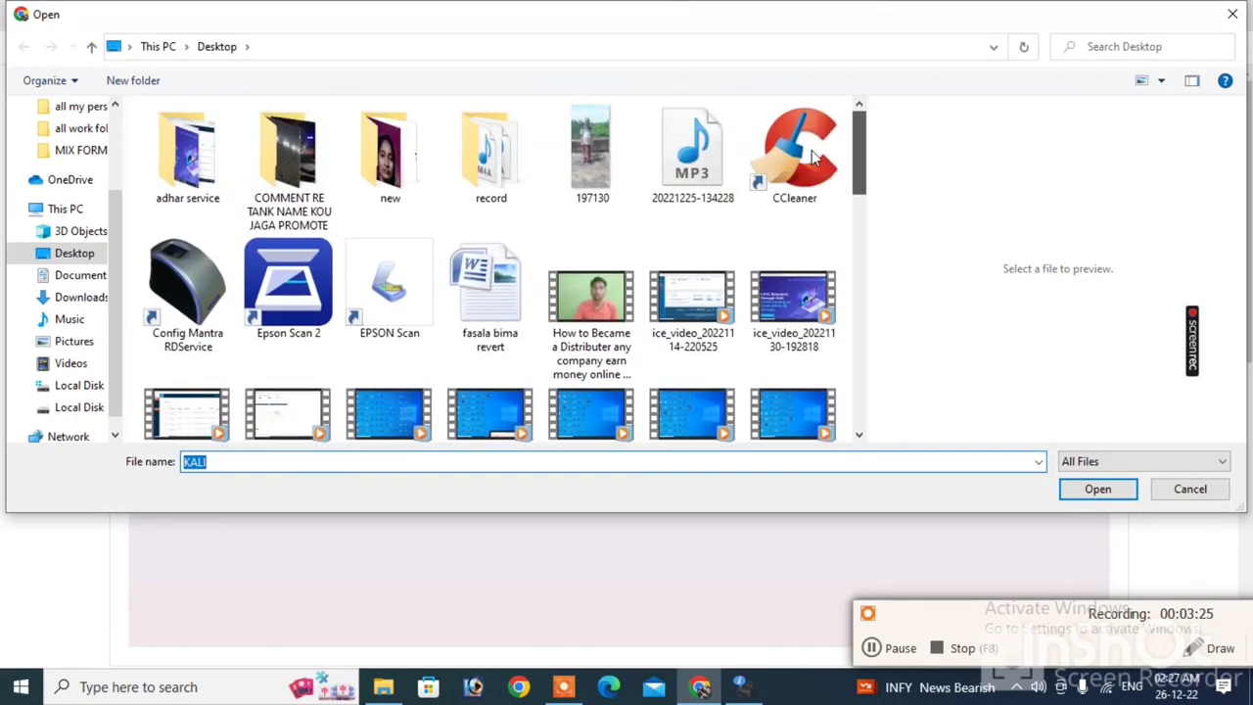
double_click(398, 171)
click(286, 162)
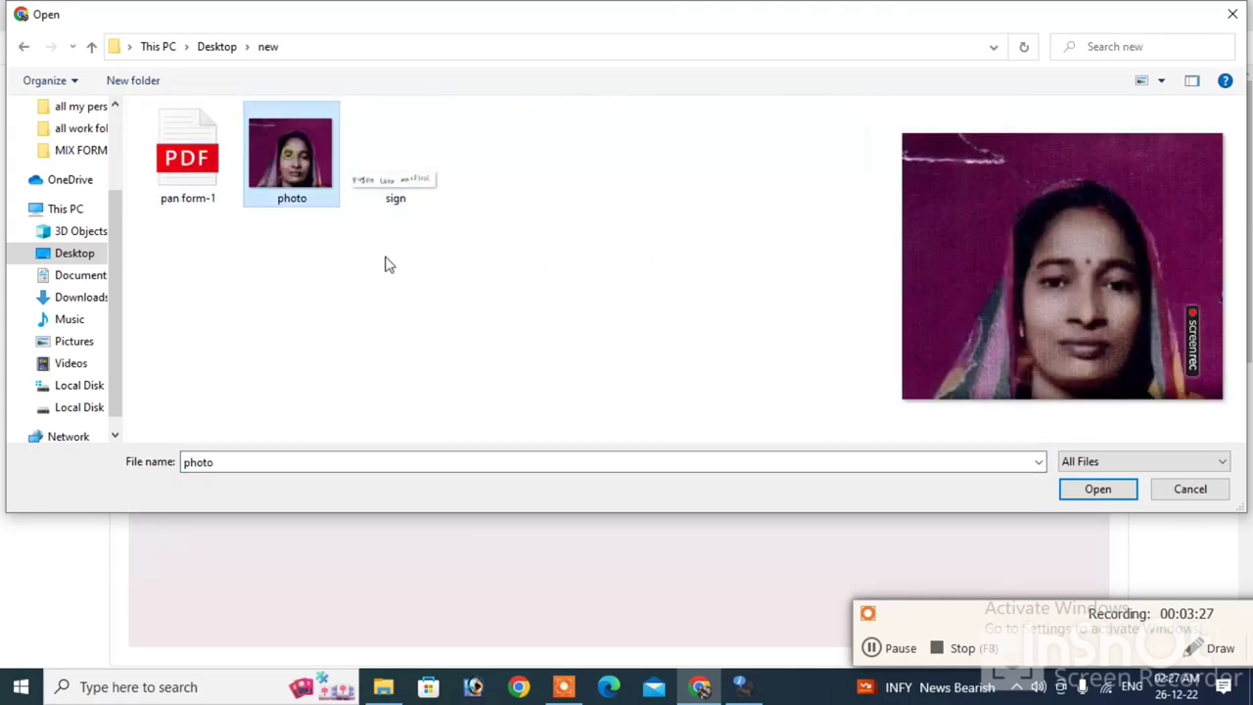
click(1096, 491)
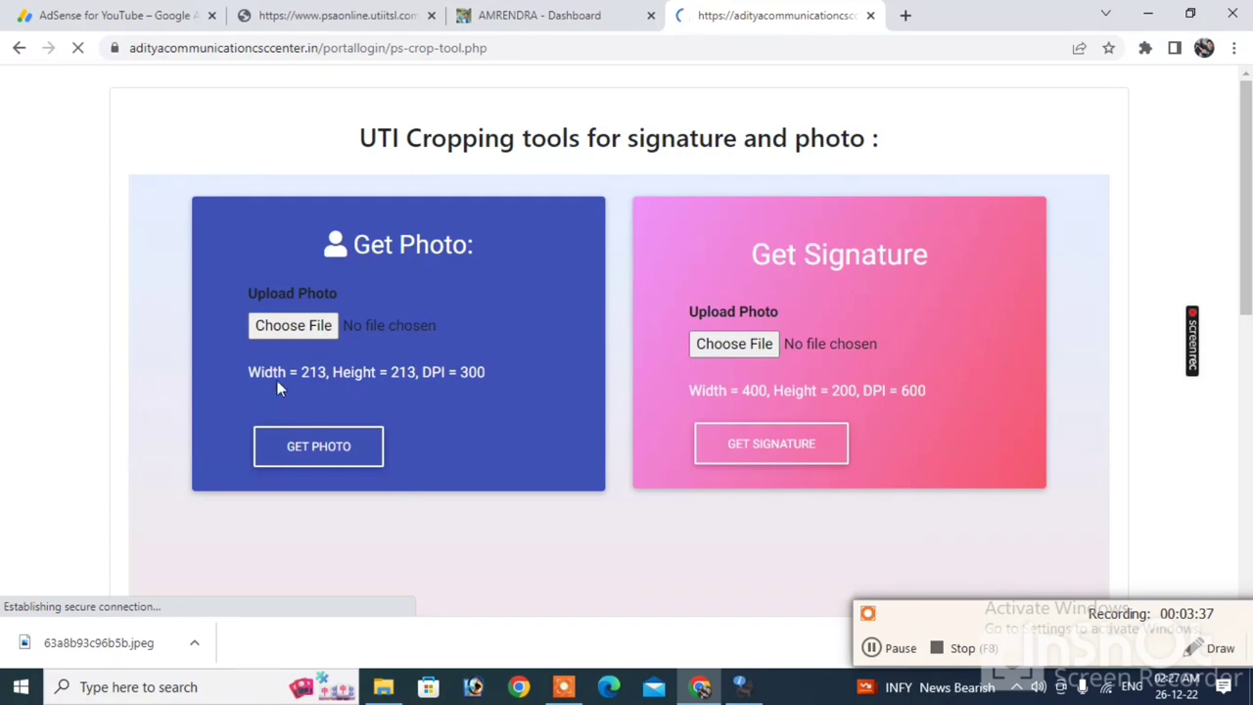
Step: Choose the sign image from the "new" folder for the Get Signature section
click(750, 346)
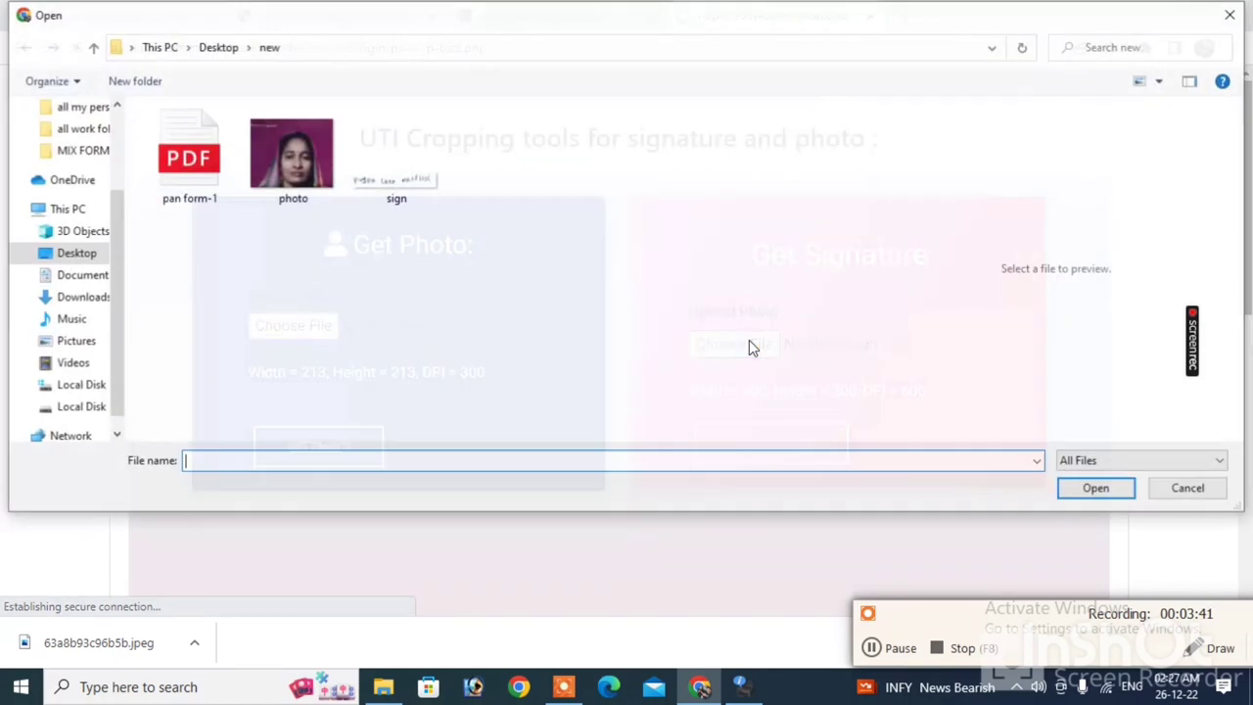
click(406, 181)
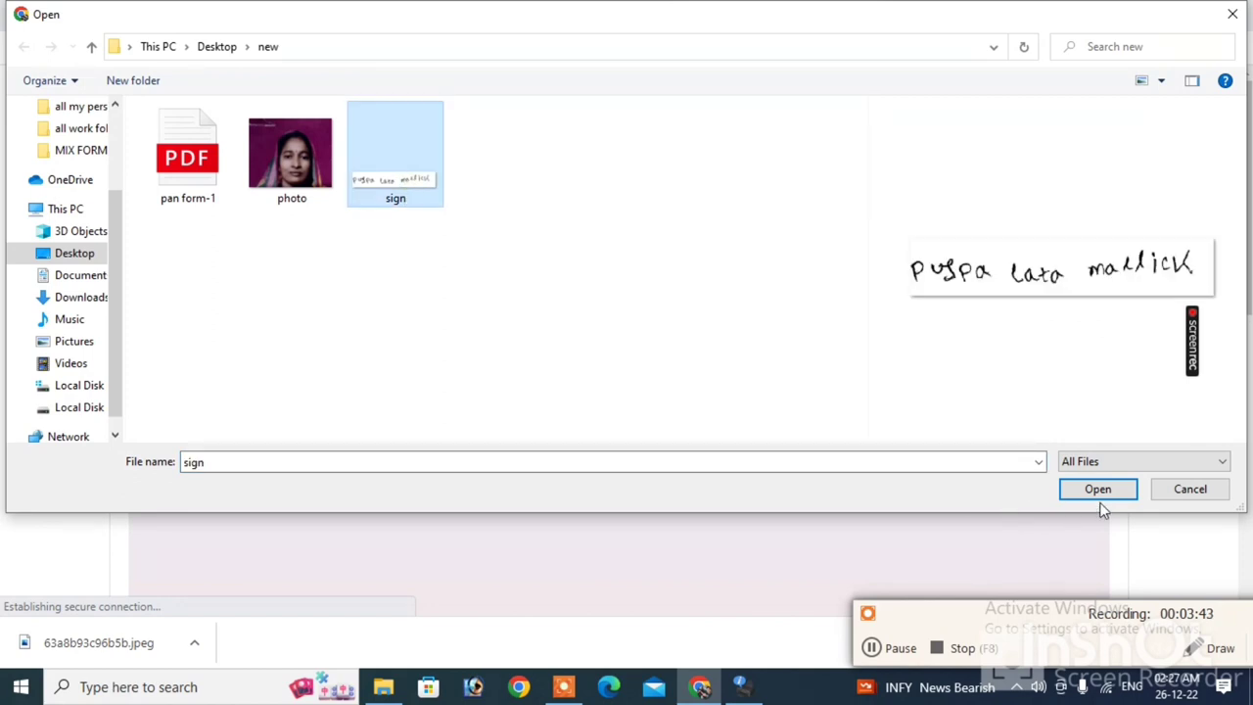